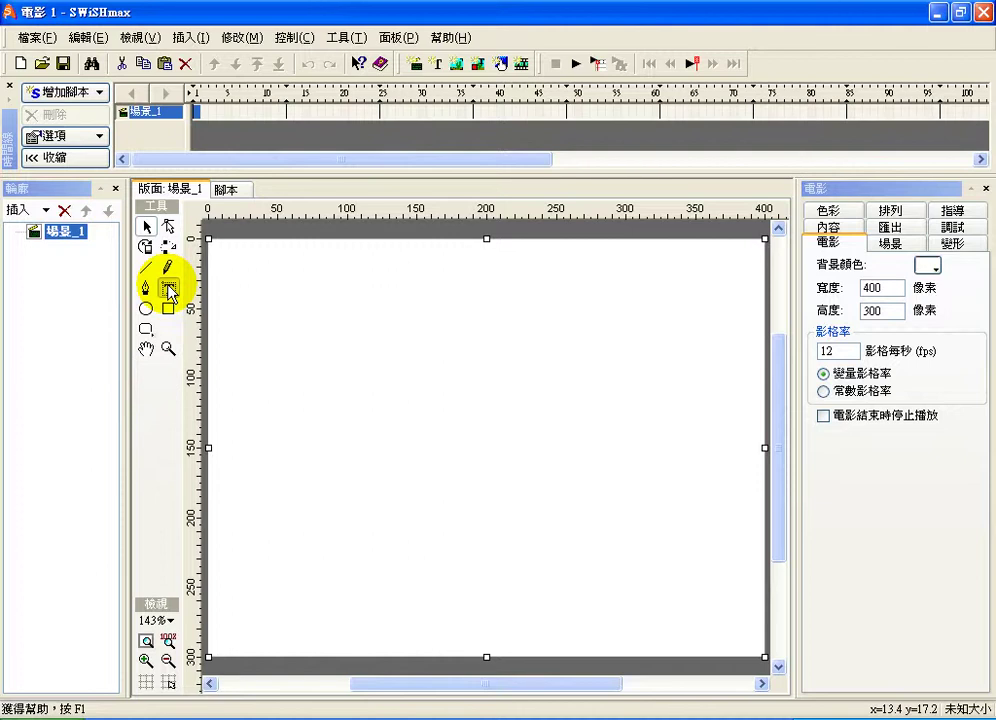
Start a new text object with the content WELCOME.
{"action": "left_click", "coordinate": [169, 289]}
{"action": "left_click", "coordinate": [882, 343]}
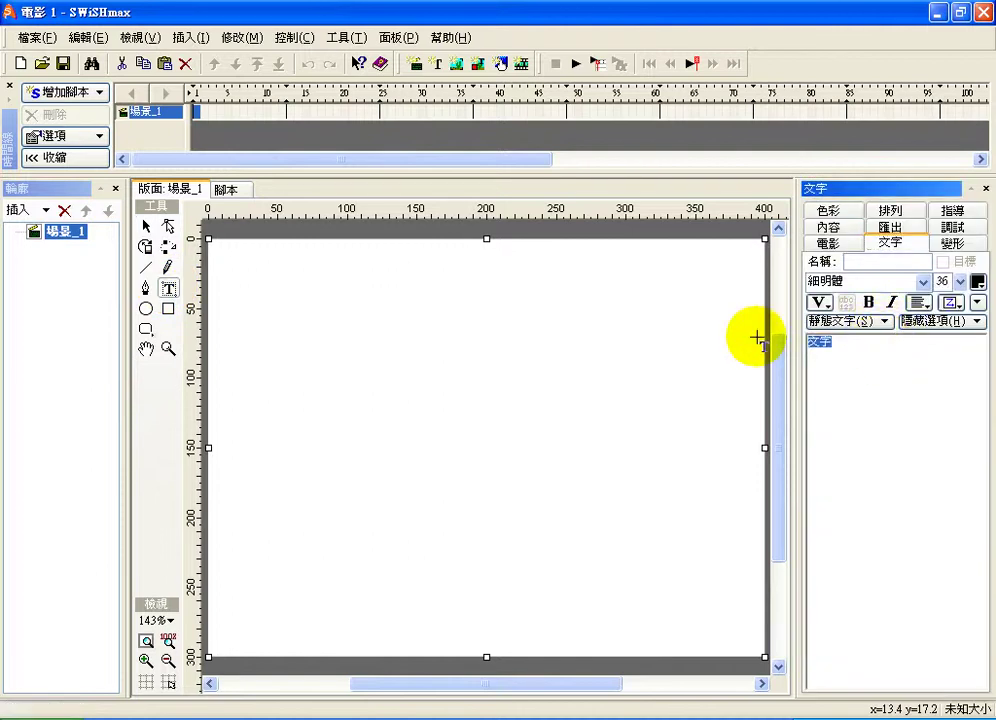
{"action": "type", "text": "WELCOME"}
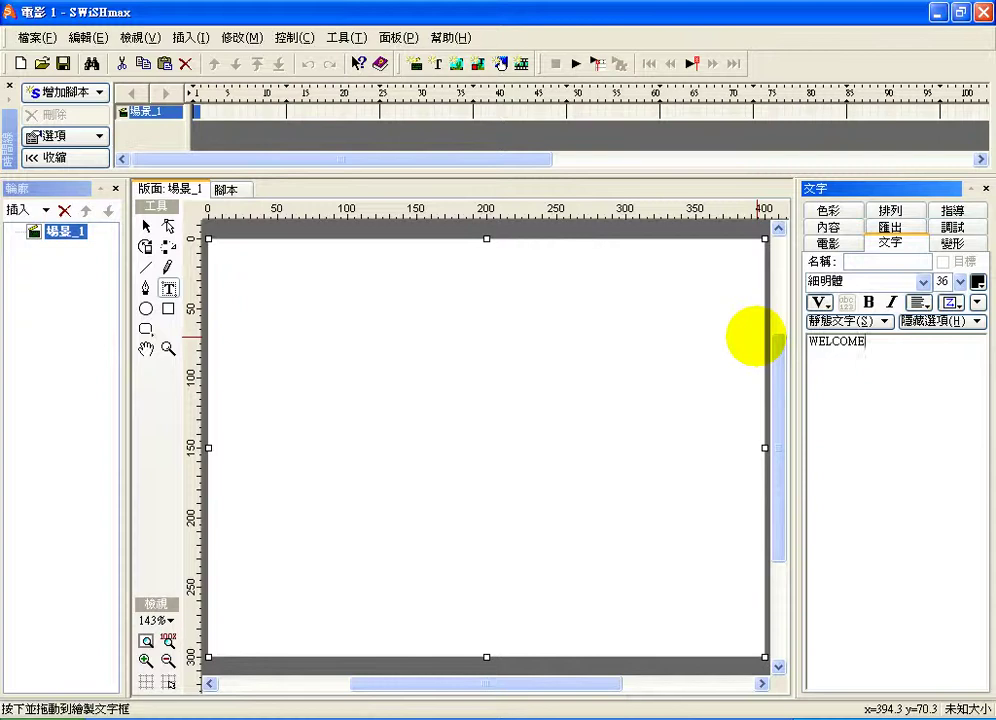
Set the font of the WELCOME text to Arial Black.
{"action": "left_click", "coordinate": [923, 282]}
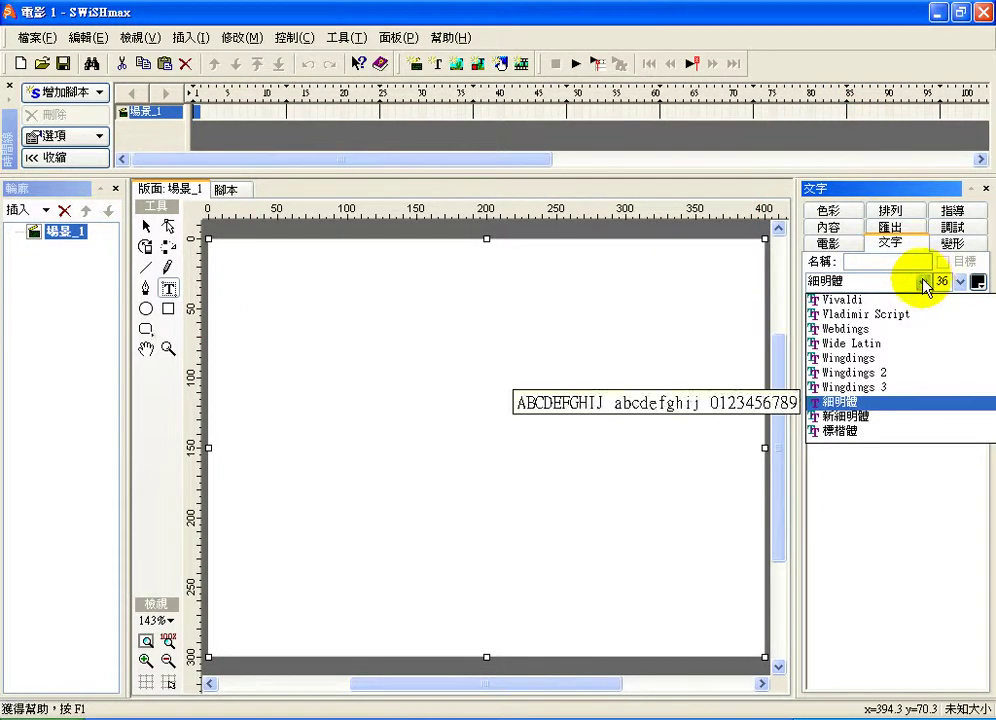
{"action": "scroll", "coordinate": [908, 375], "scroll_direction": "up", "scroll_amount": 5}
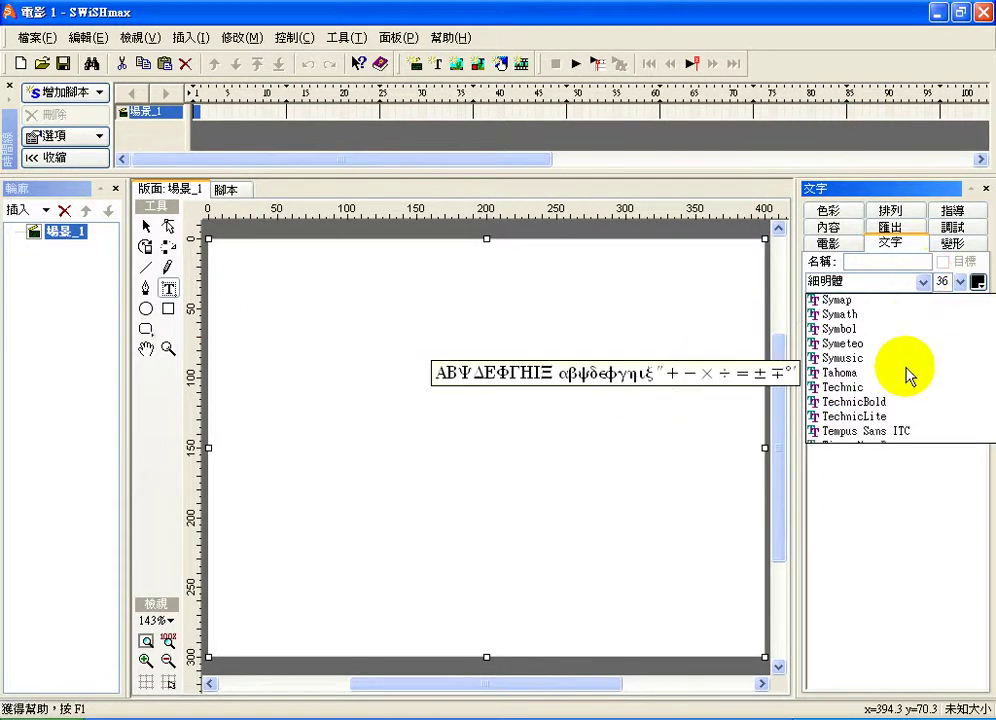
{"action": "left_click", "coordinate": [958, 14]}
{"action": "left_click", "coordinate": [962, 13]}
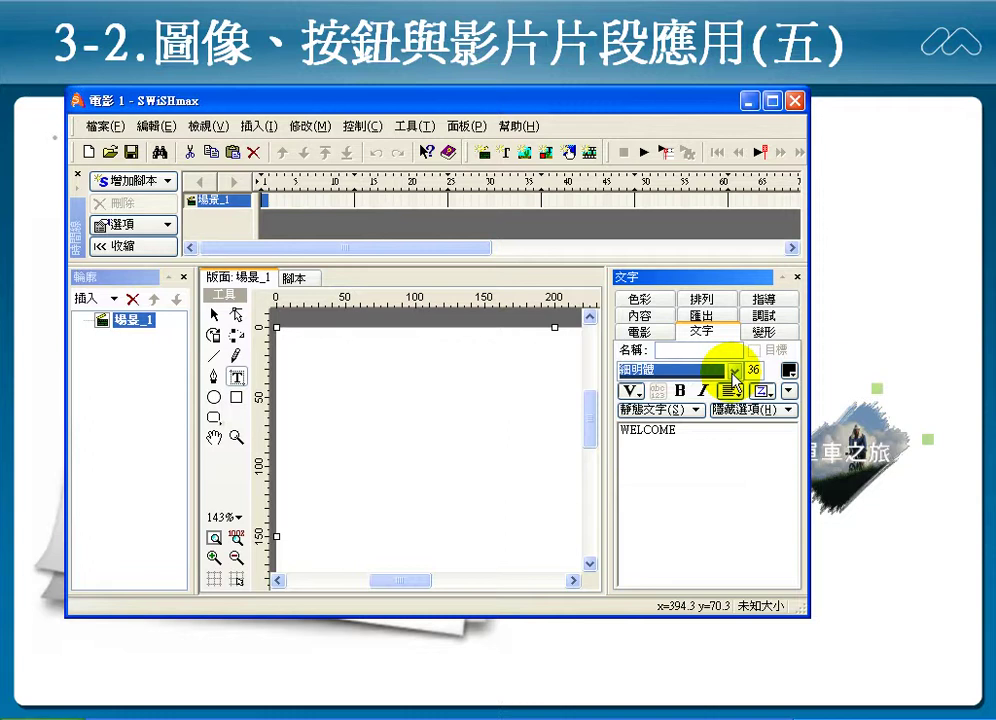
{"action": "left_click", "coordinate": [734, 371]}
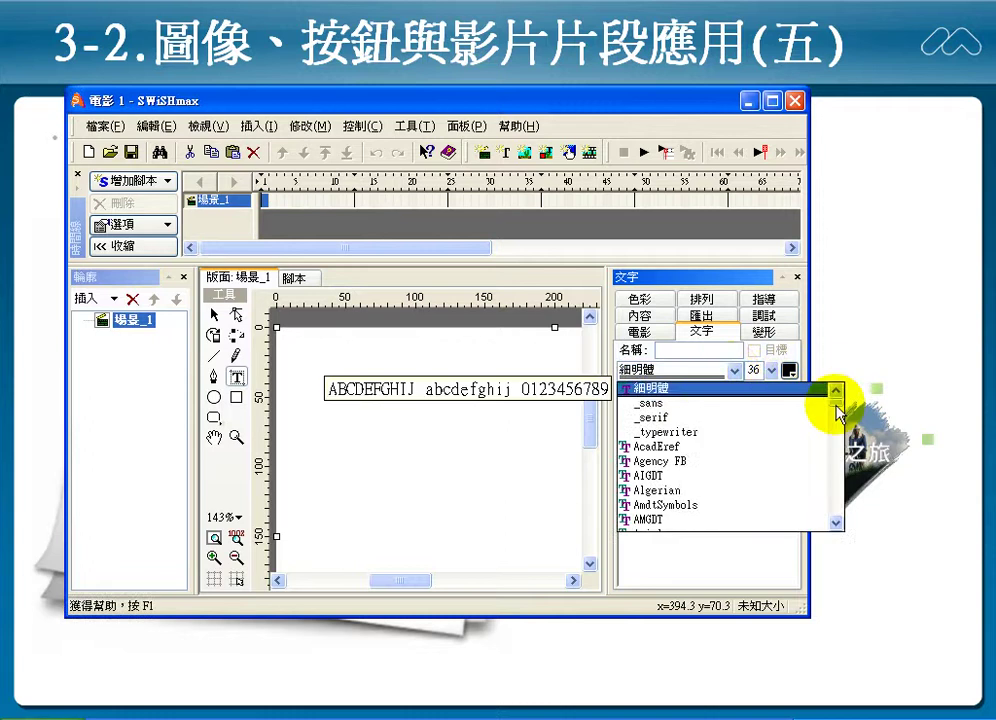
{"action": "scroll", "coordinate": [822, 467], "scroll_direction": "down", "scroll_amount": 3}
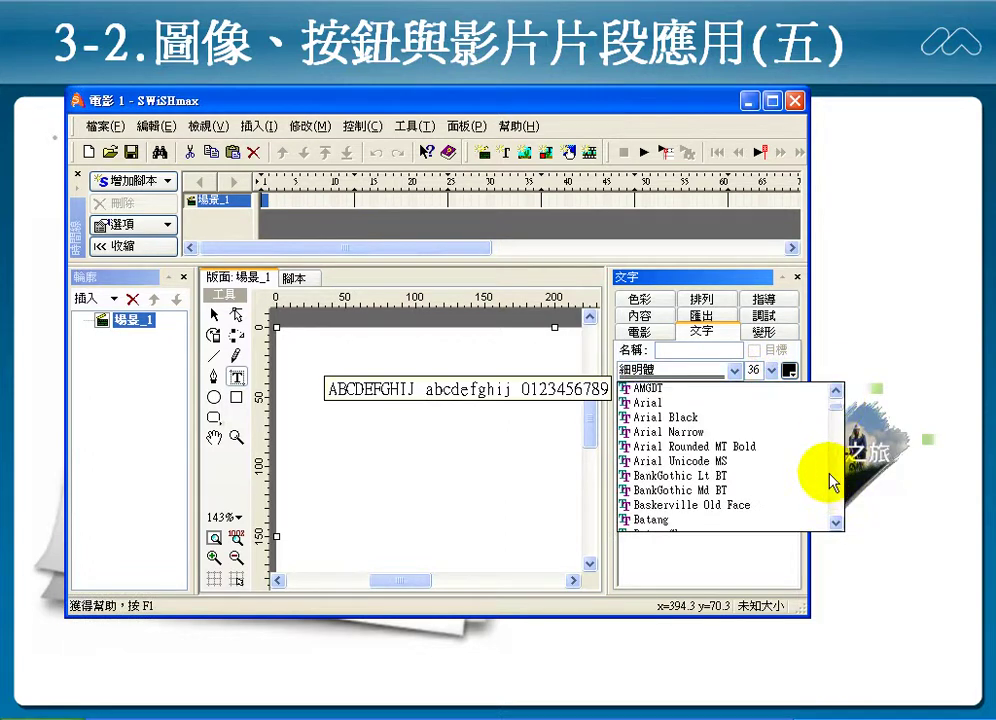
{"action": "left_click", "coordinate": [763, 418]}
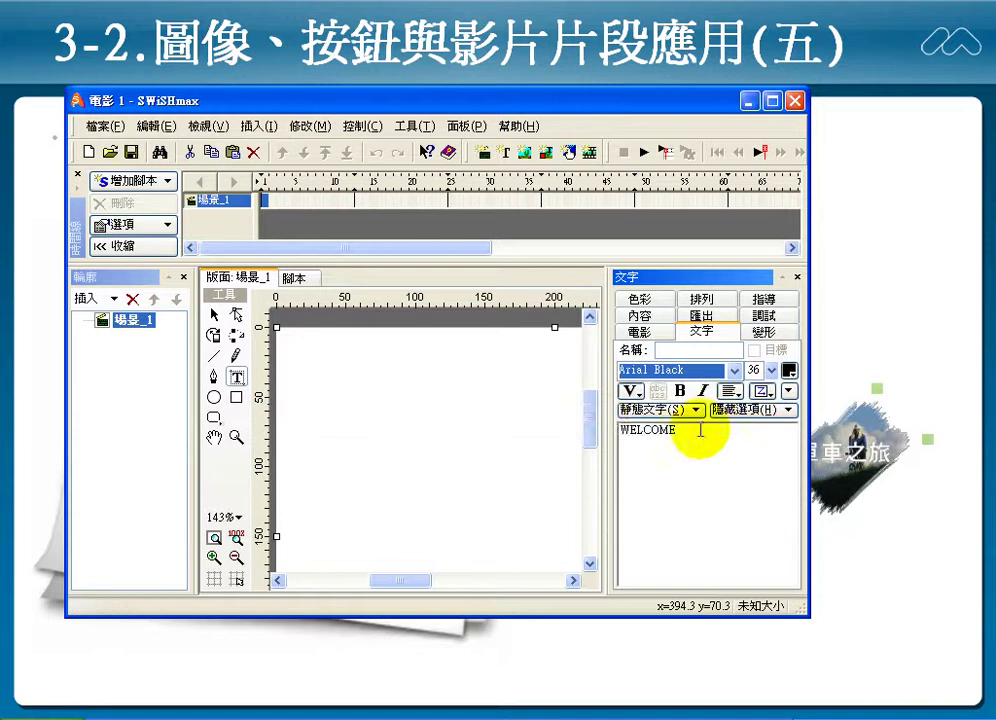
Place the WELCOME text on the stage and move it near the middle of the maximized scene.
{"action": "left_click_drag", "start_coordinate": [689, 432], "coordinate": [600, 422]}
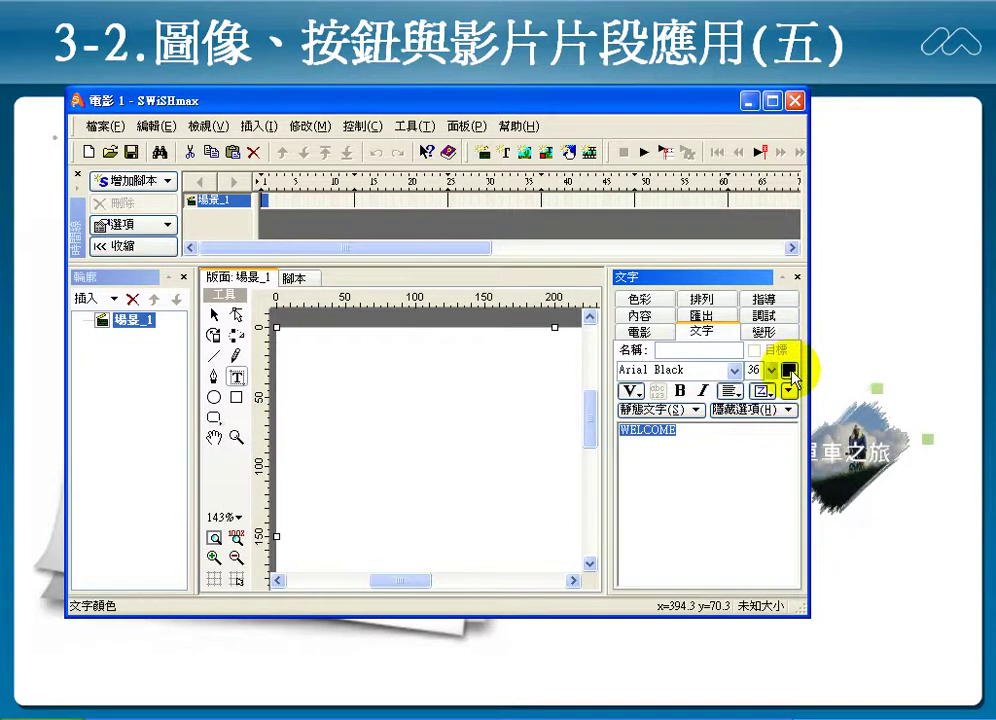
{"action": "left_click", "coordinate": [368, 440]}
{"action": "left_click", "coordinate": [772, 101]}
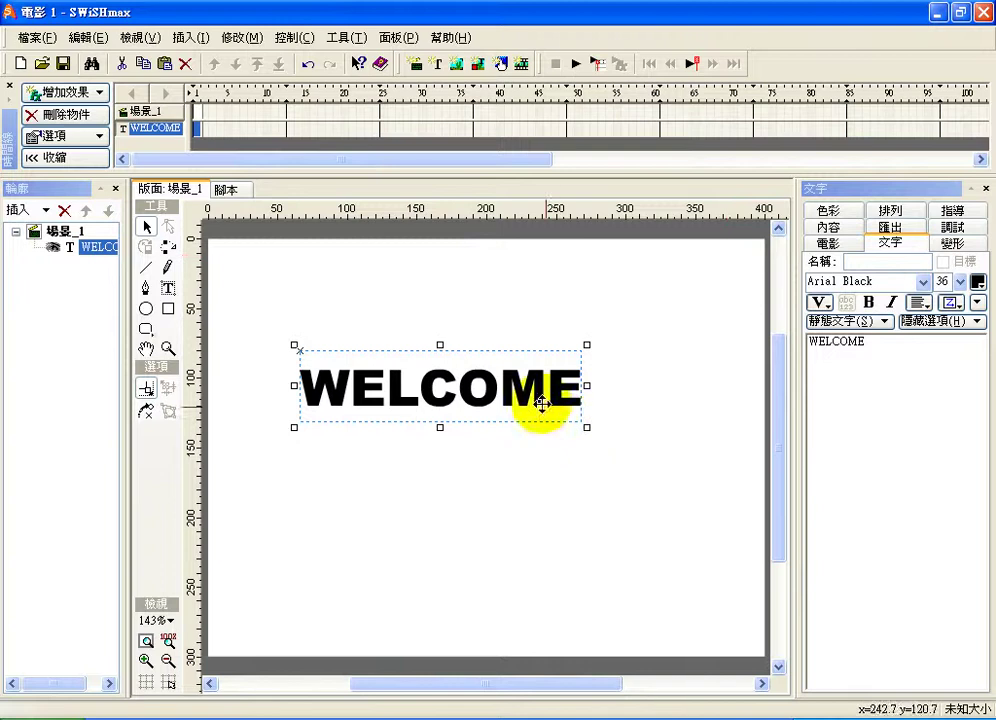
{"action": "left_click_drag", "start_coordinate": [541, 404], "coordinate": [575, 427]}
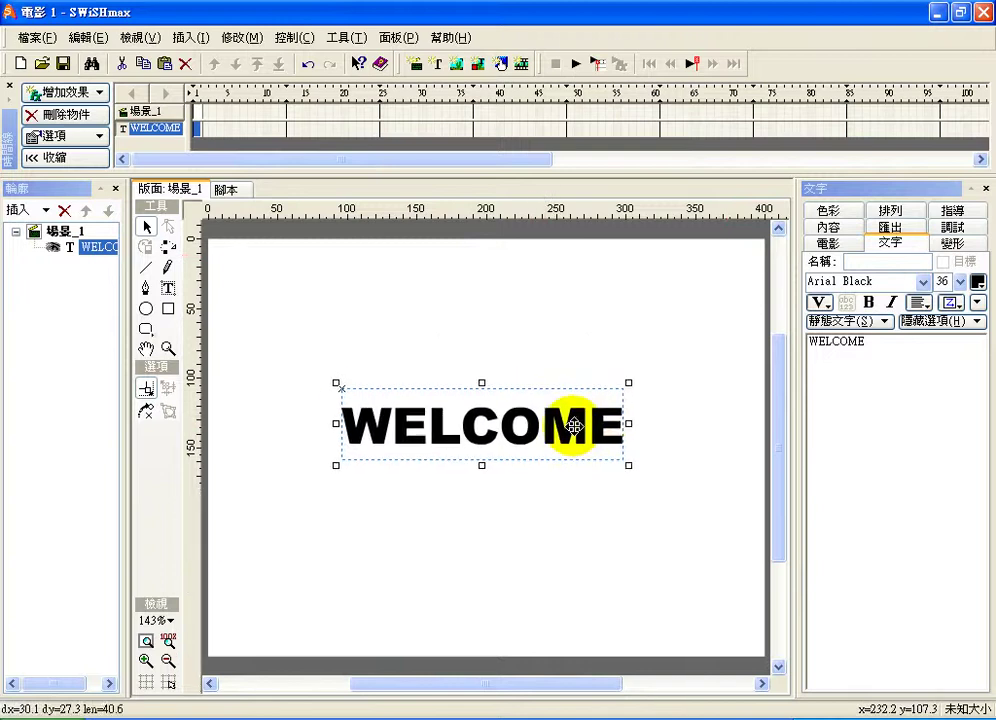
Add the 比例字母 effect from the 01顯示到位置 group to the WELCOME text and play the movie.
{"action": "left_click", "coordinate": [87, 97]}
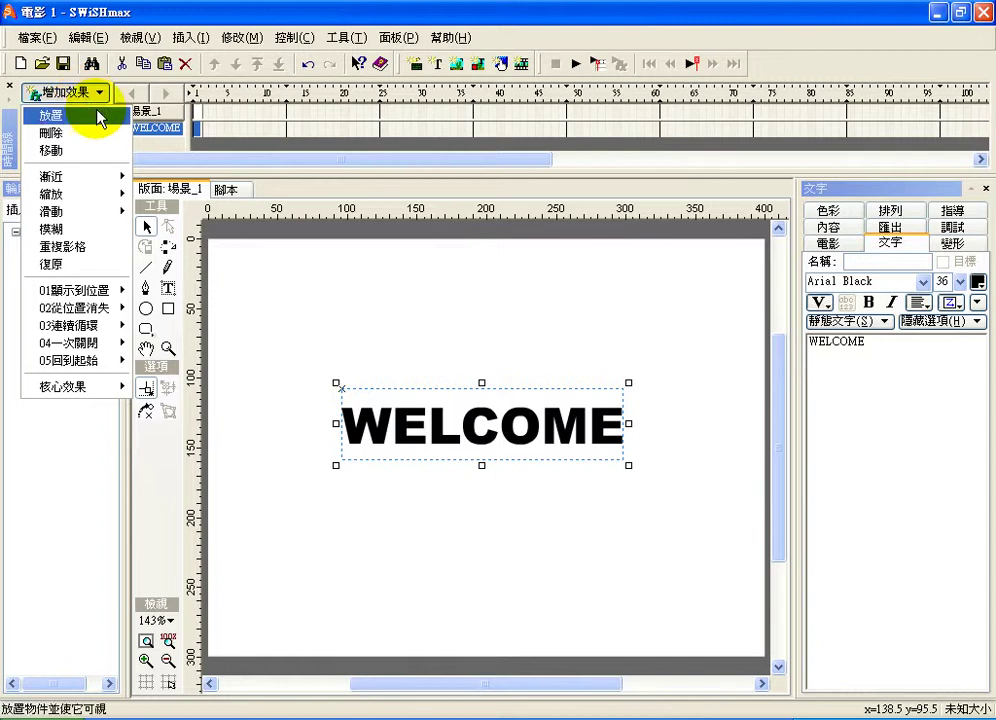
{"action": "mouse_move", "coordinate": [116, 293]}
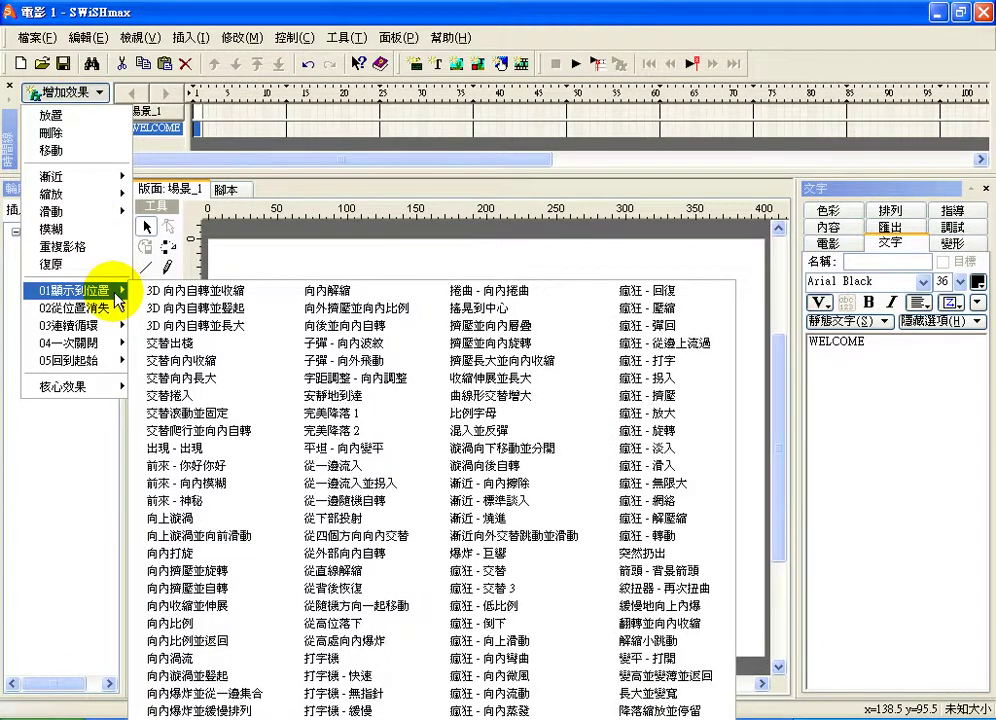
{"action": "left_click", "coordinate": [503, 420]}
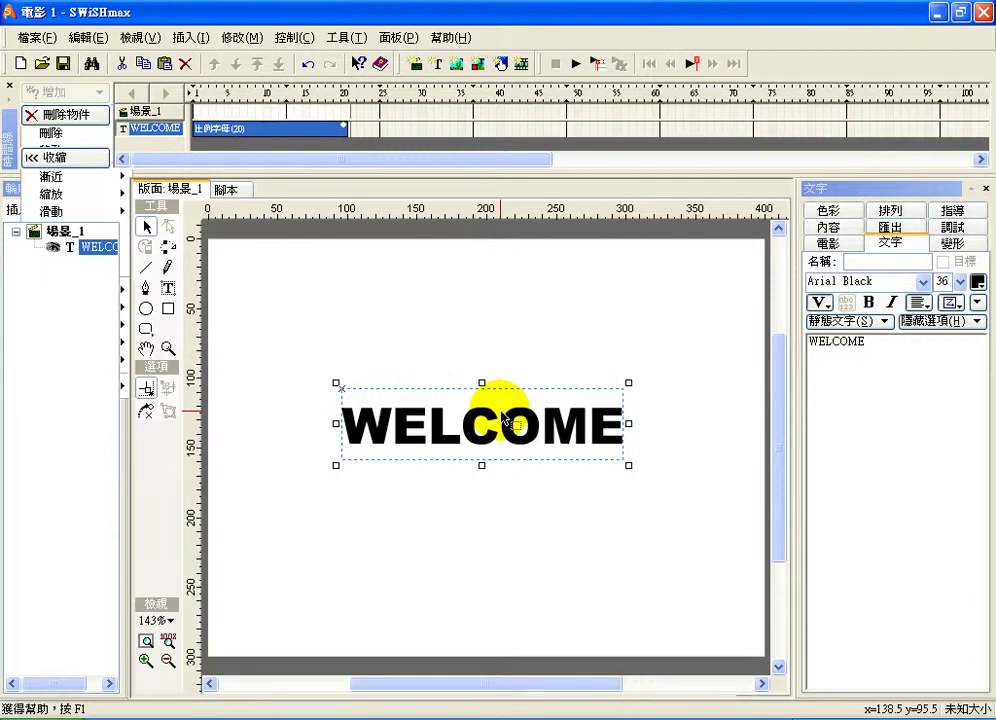
{"action": "left_click", "coordinate": [576, 64]}
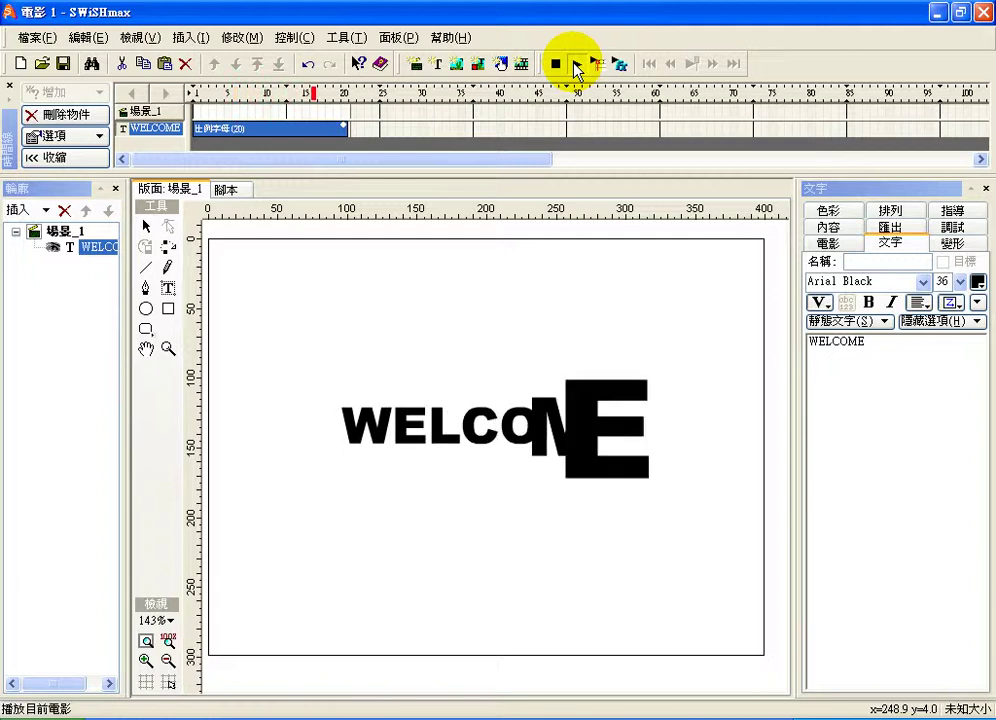
Set the 比例字母 effect's starting scale to 500% and its starting angle to 360°, and preview the effect.
{"action": "double_click", "coordinate": [300, 137]}
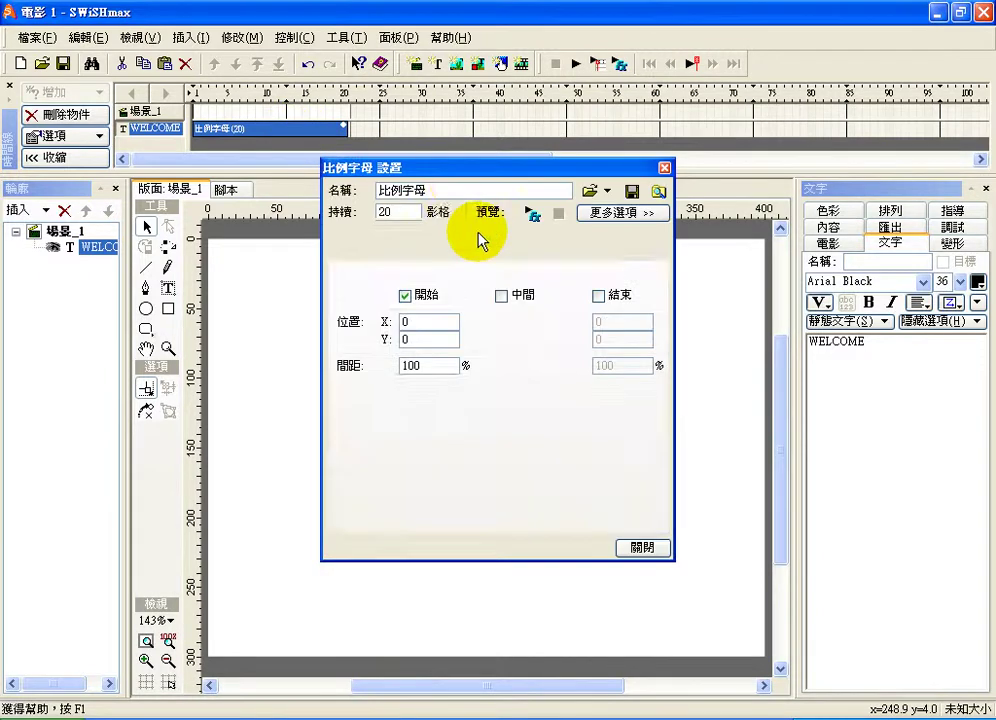
{"action": "left_click", "coordinate": [427, 364]}
{"action": "left_click", "coordinate": [441, 454]}
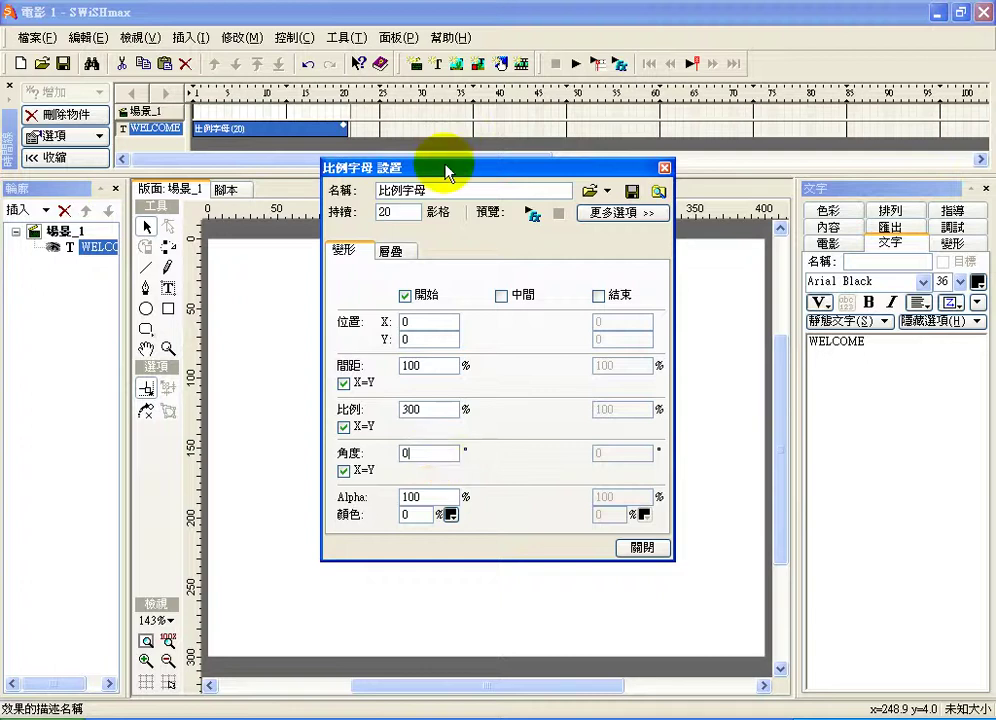
{"action": "left_click_drag", "start_coordinate": [358, 167], "coordinate": [633, 139]}
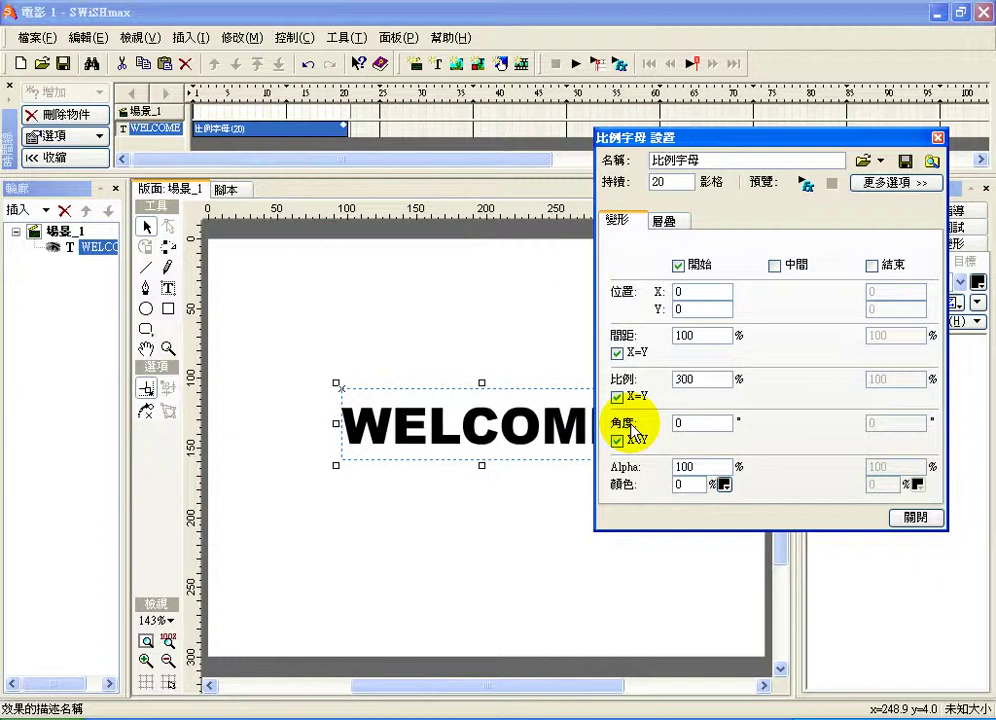
{"action": "double_click", "coordinate": [693, 423]}
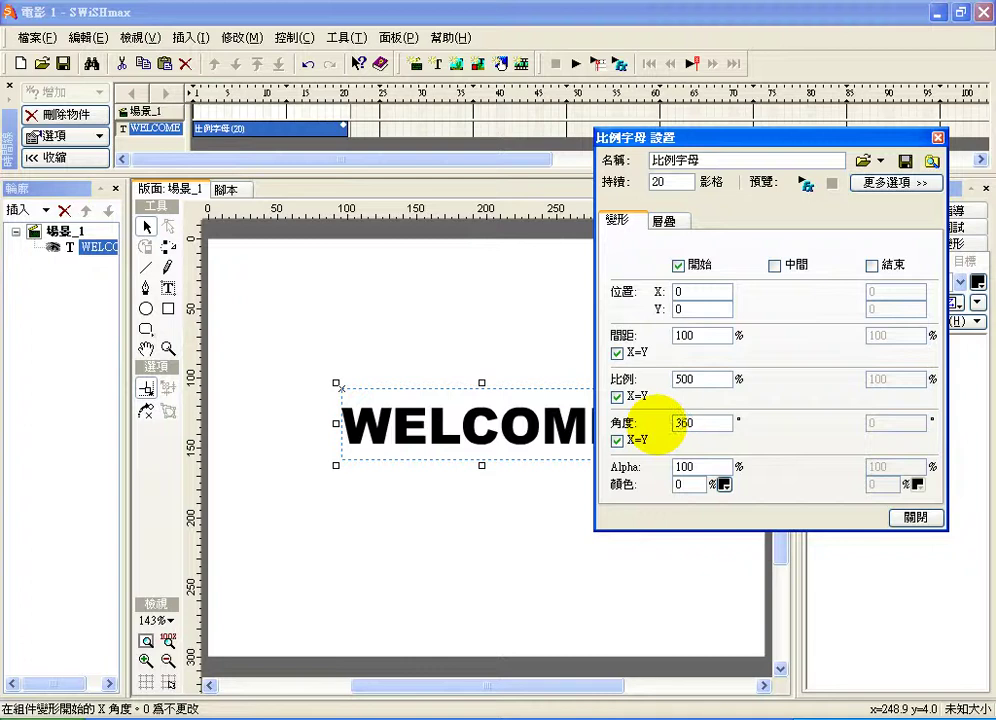
{"action": "left_click", "coordinate": [805, 184]}
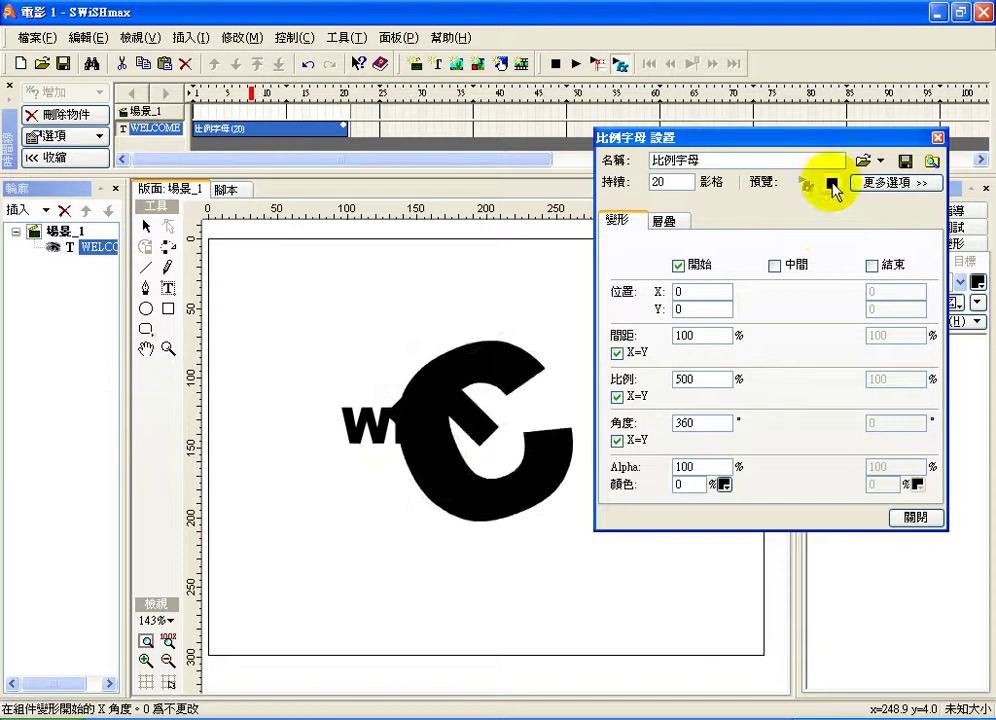
{"action": "left_click", "coordinate": [831, 184]}
Set the effect's starting Alpha to 0%, preview the fade-in, and close the effect settings.
{"action": "left_click_drag", "start_coordinate": [700, 467], "coordinate": [645, 467]}
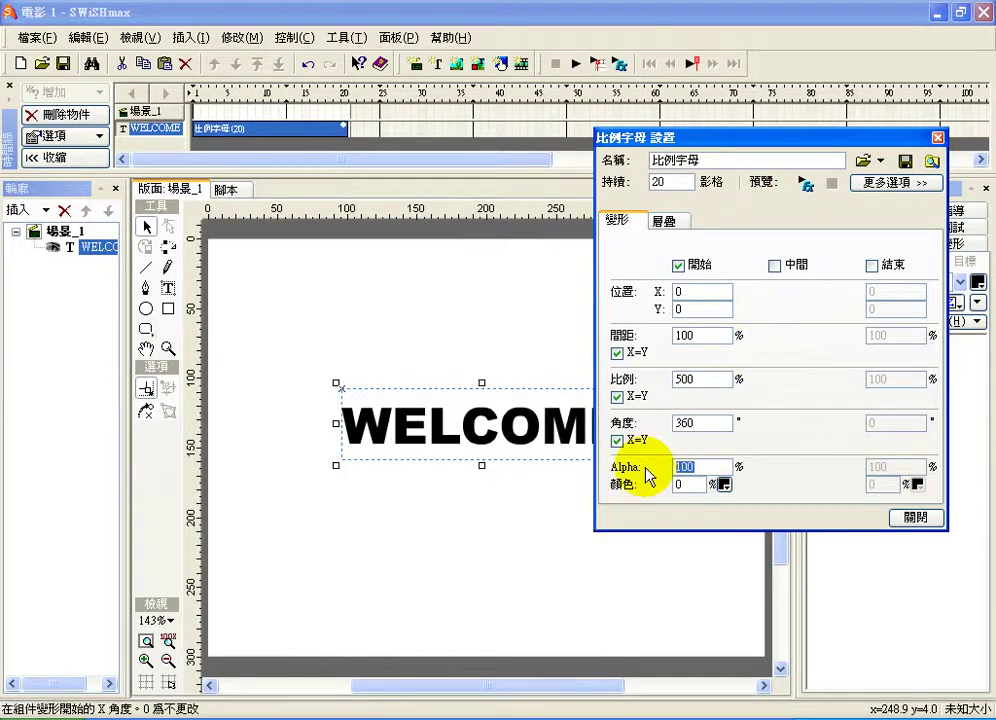
{"action": "type", "text": "0"}
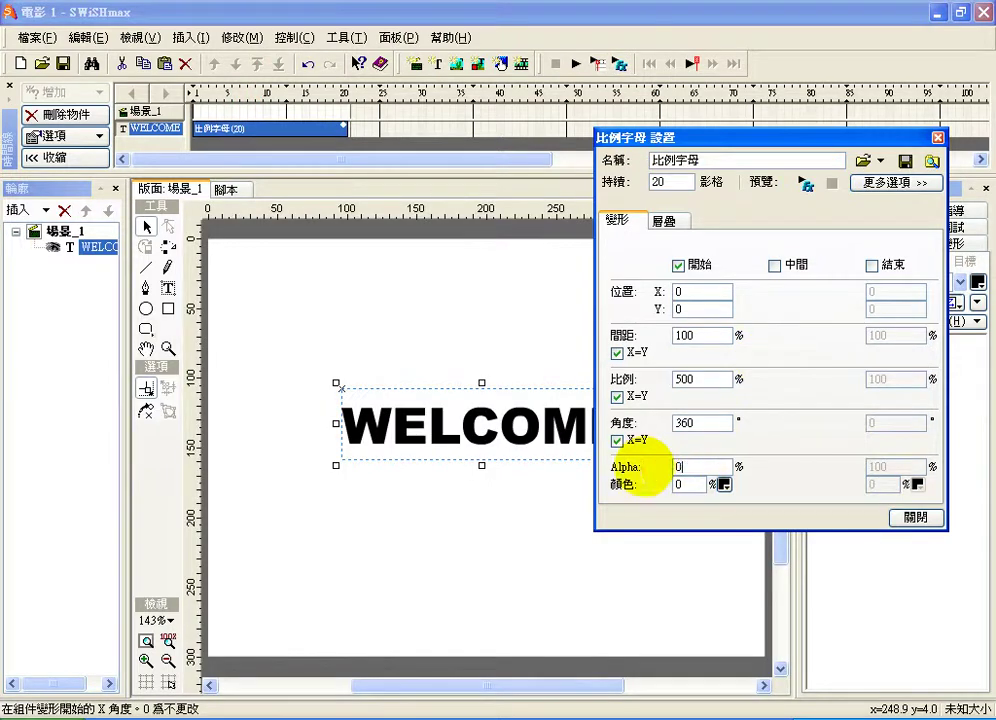
{"action": "left_click", "coordinate": [804, 183]}
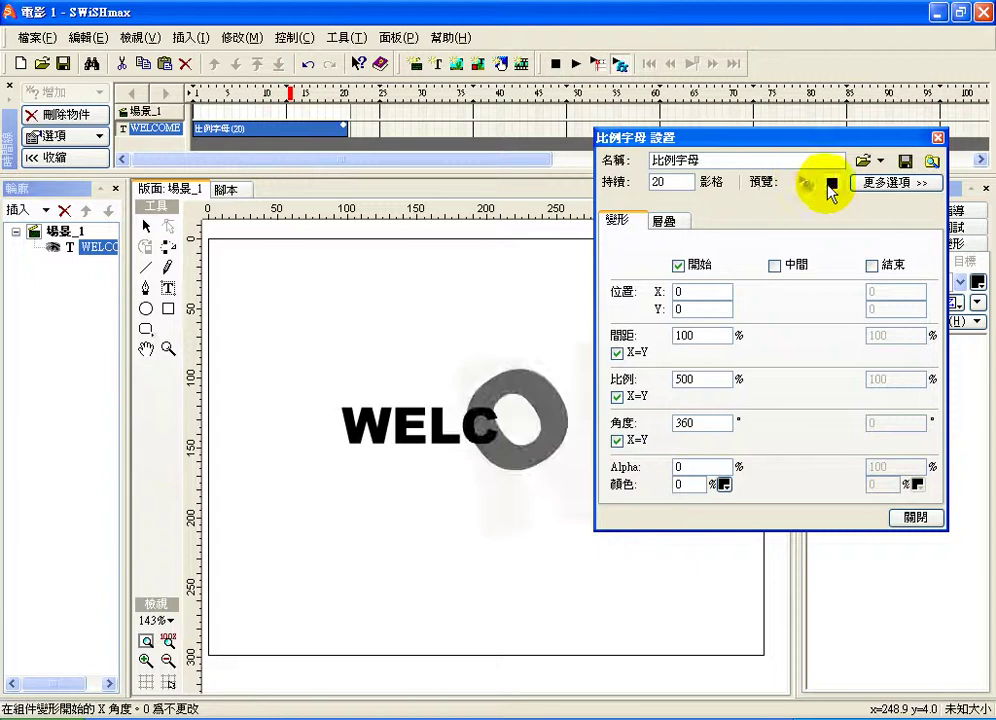
{"action": "left_click", "coordinate": [830, 186]}
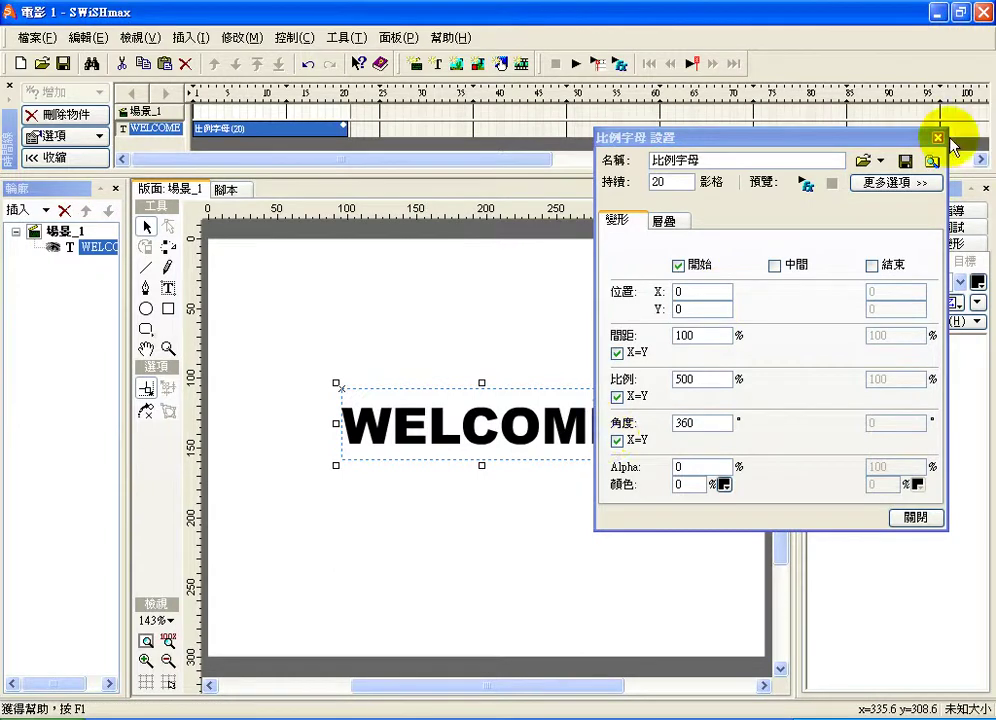
{"action": "left_click", "coordinate": [917, 517]}
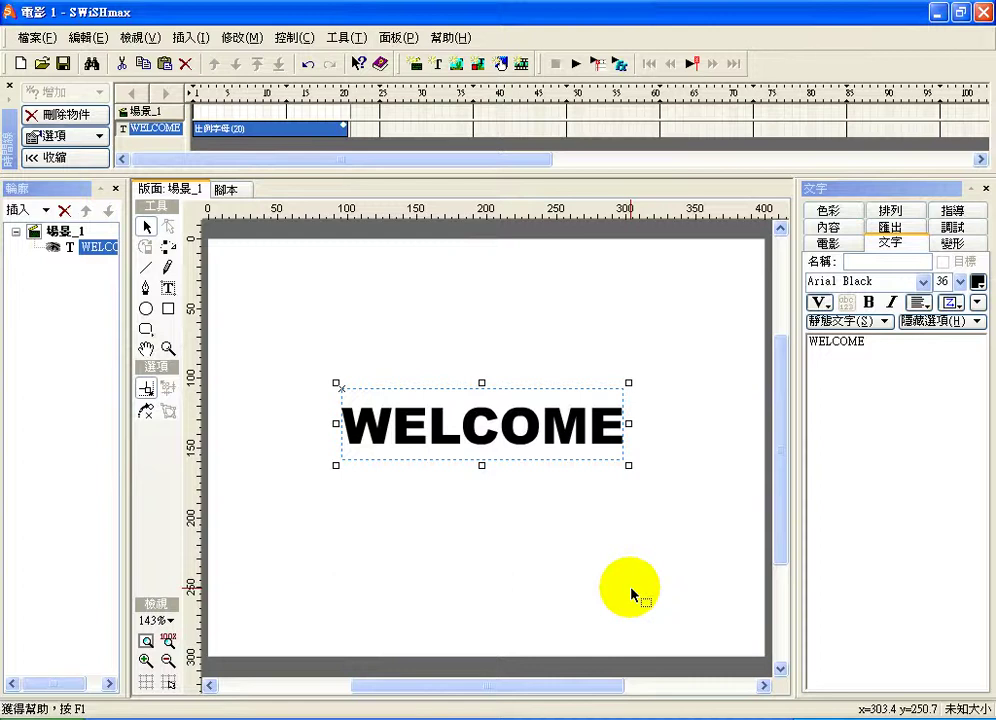
Show the movie's SWF export options and widen their panel so the option names are fully readable.
{"action": "left_click", "coordinate": [38, 44]}
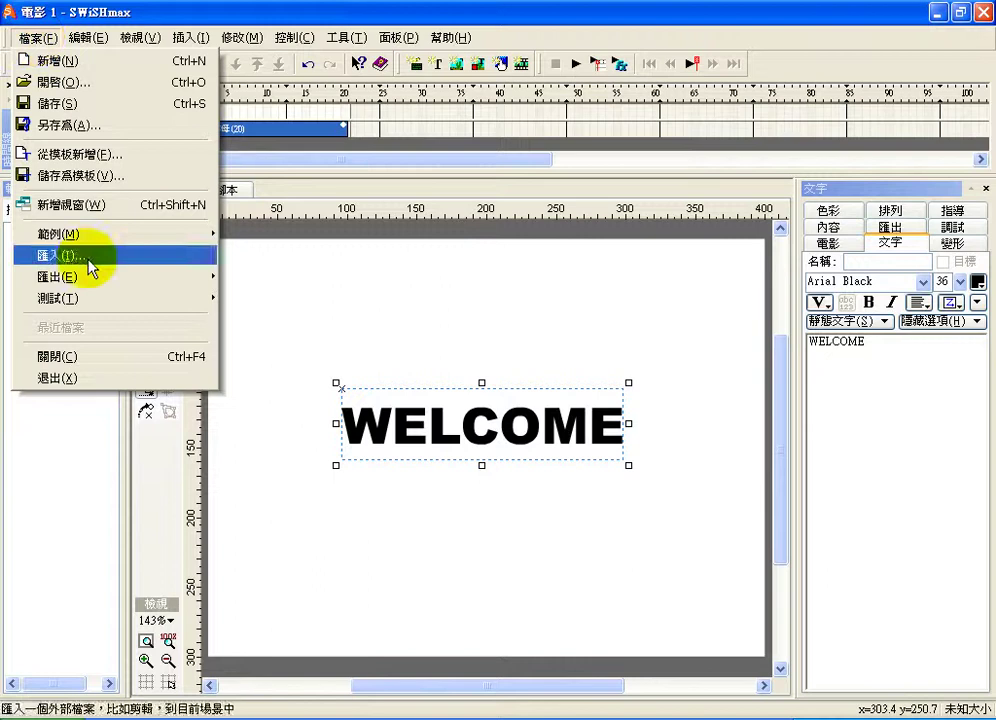
{"action": "mouse_move", "coordinate": [191, 289]}
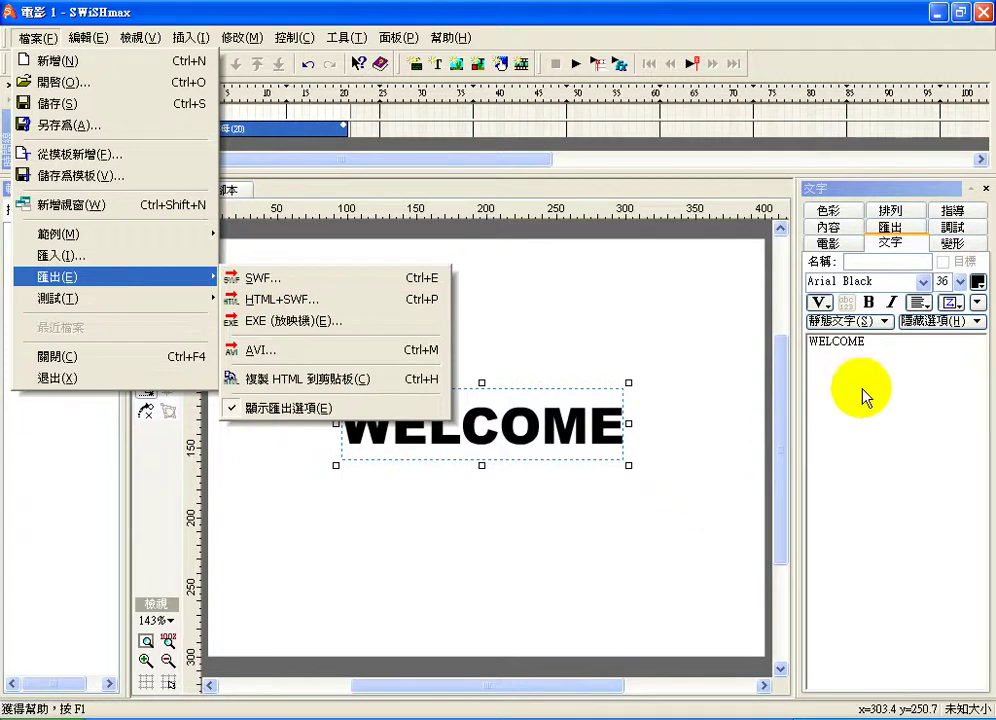
{"action": "left_click", "coordinate": [911, 228]}
{"action": "left_click", "coordinate": [908, 230]}
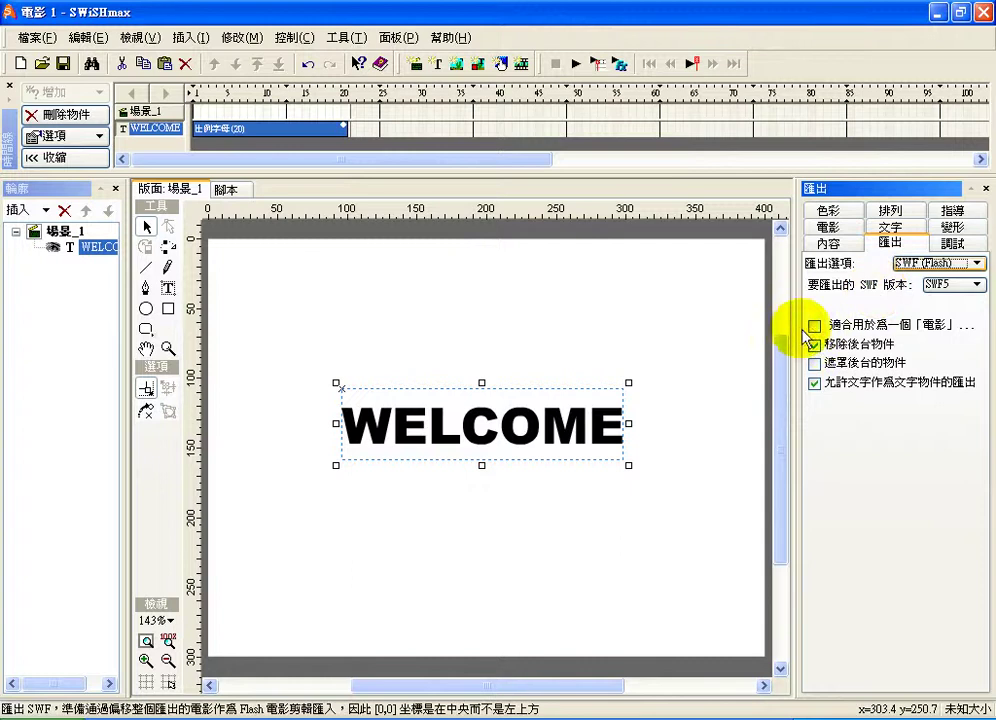
{"action": "left_click_drag", "start_coordinate": [799, 333], "coordinate": [491, 335]}
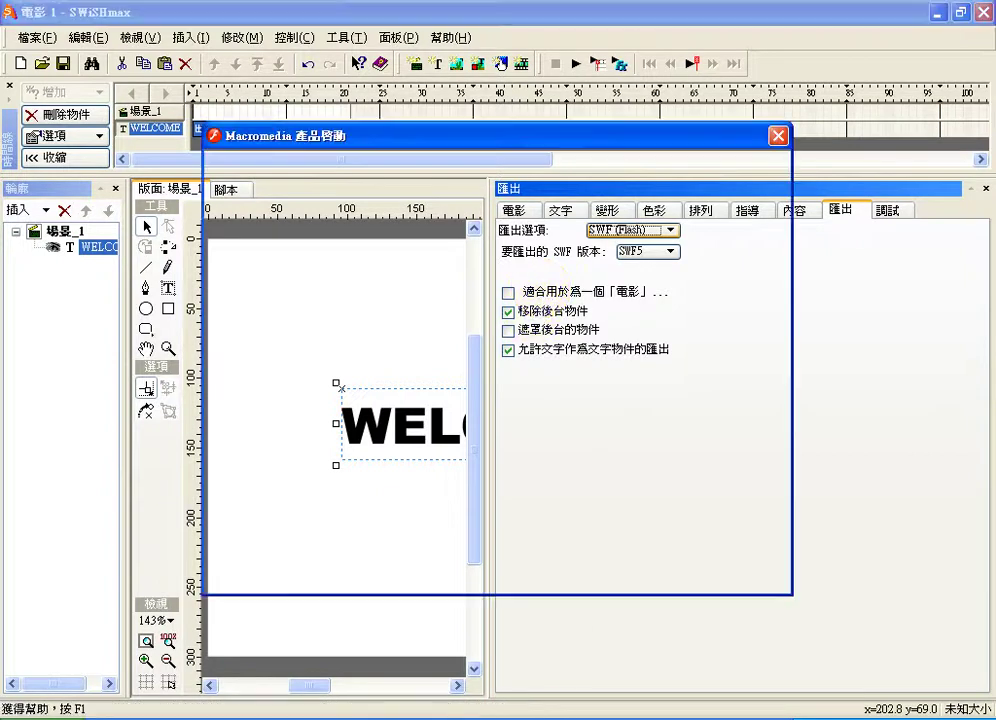
Continue launching Macromedia Flash in trial mode.
{"action": "left_click", "coordinate": [398, 365]}
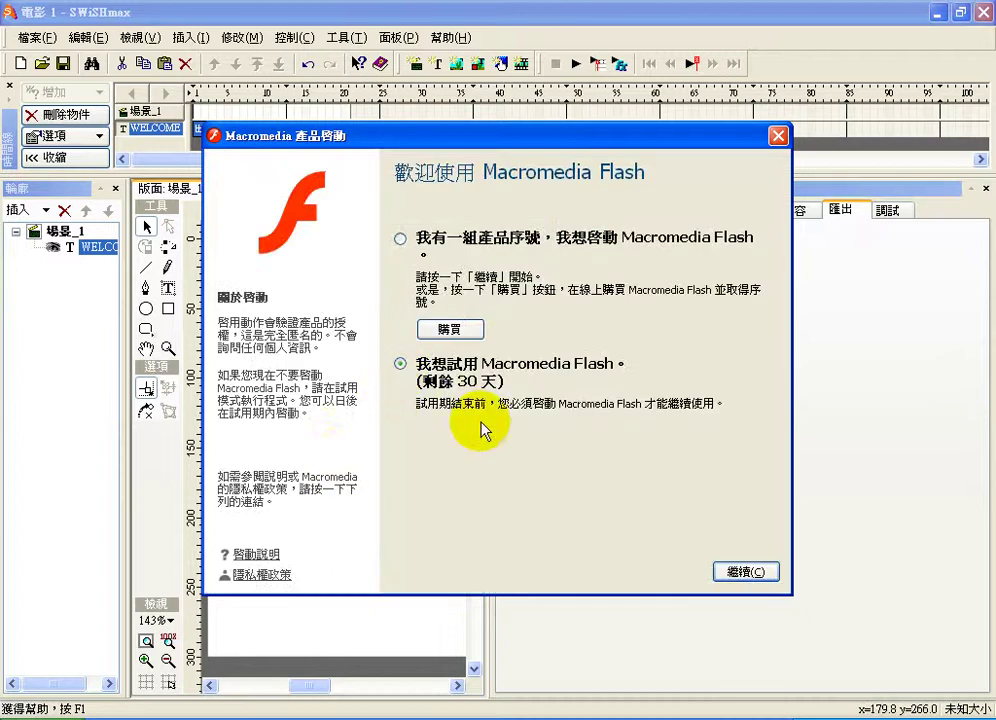
{"action": "left_click", "coordinate": [756, 573]}
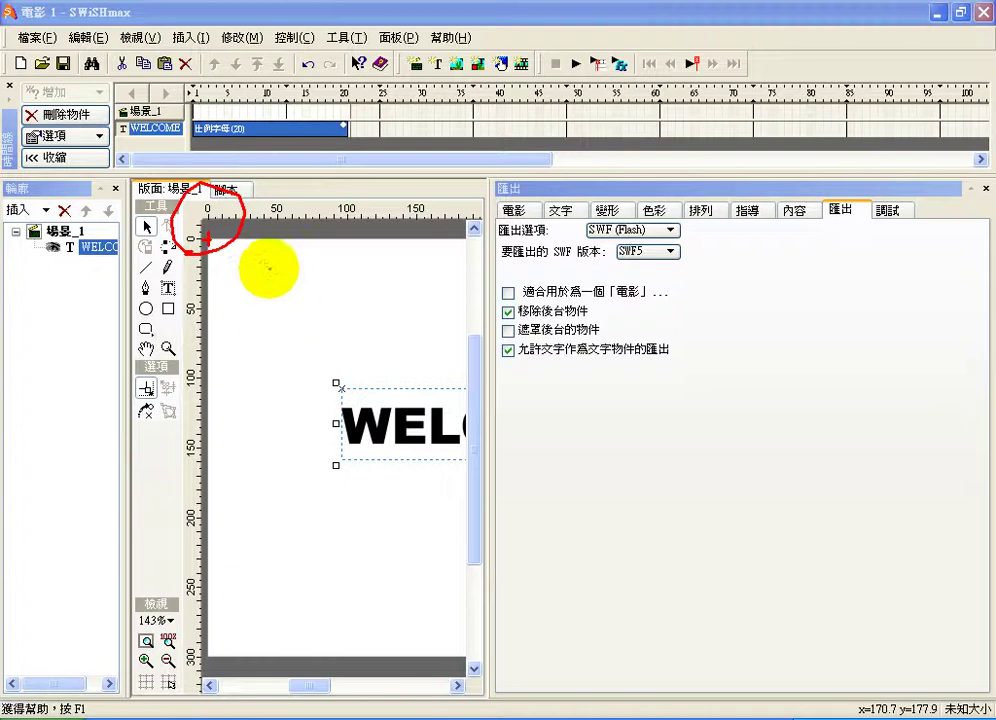
{"action": "mouse_move", "coordinate": [268, 268]}
{"action": "left_mouse_down"}
{"action": "mouse_move", "coordinate": [510, 416]}
{"action": "mouse_move", "coordinate": [507, 395]}
{"action": "mouse_move", "coordinate": [518, 424]}
{"action": "mouse_move", "coordinate": [478, 433]}
{"action": "left_mouse_up"}
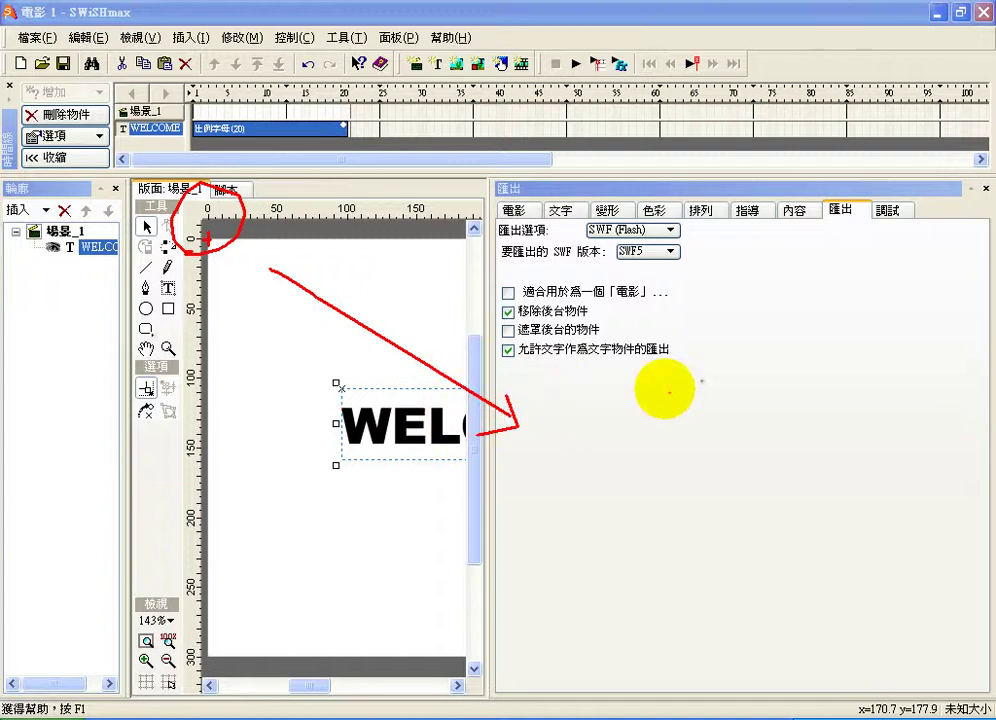
{"action": "left_click_drag", "start_coordinate": [703, 378], "coordinate": [740, 378]}
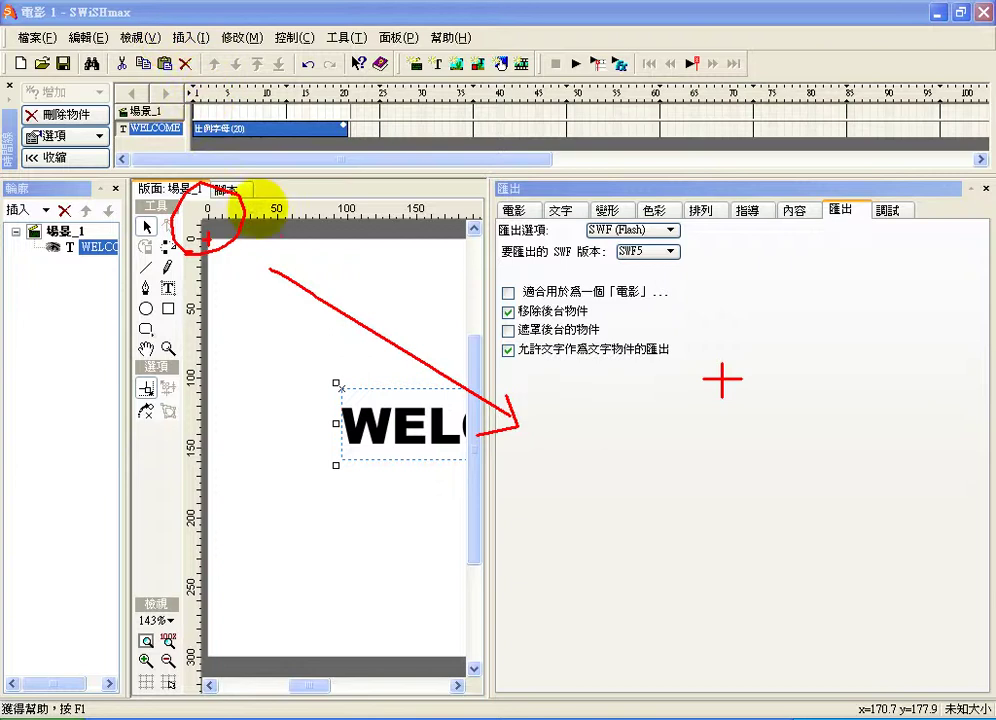
{"action": "mouse_move", "coordinate": [280, 237]}
{"action": "left_mouse_down"}
{"action": "mouse_move", "coordinate": [428, 268]}
{"action": "mouse_move", "coordinate": [625, 317]}
{"action": "mouse_move", "coordinate": [698, 366]}
{"action": "left_mouse_up"}
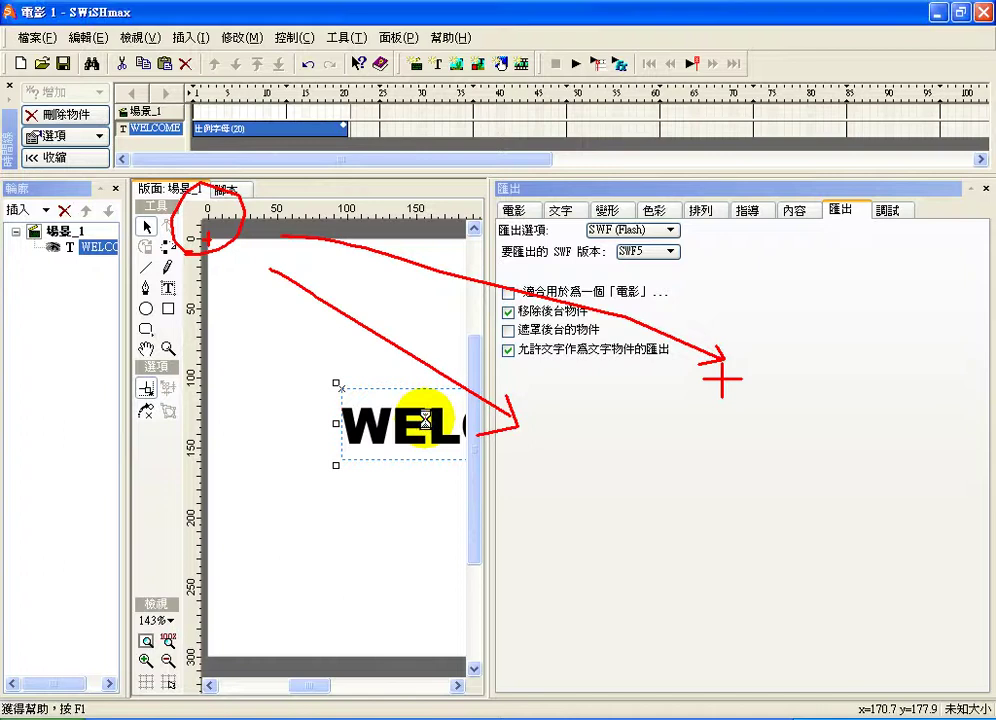
Enable the SWF export option 適合用於爲一個「電影」 so the movie suits import as a Flash movie clip.
{"action": "left_click", "coordinate": [508, 294]}
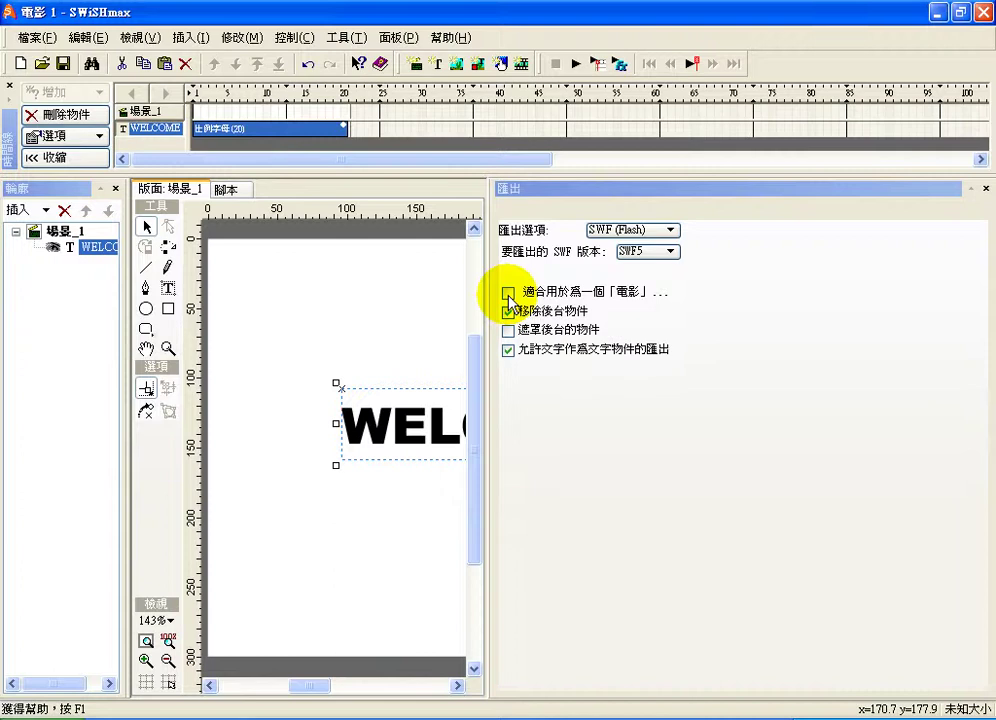
Narrow the export options panel until the whole WELCOME text shows on the stage, and select the text.
{"action": "left_click_drag", "start_coordinate": [491, 403], "coordinate": [771, 412]}
{"action": "left_click_drag", "start_coordinate": [695, 407], "coordinate": [759, 428]}
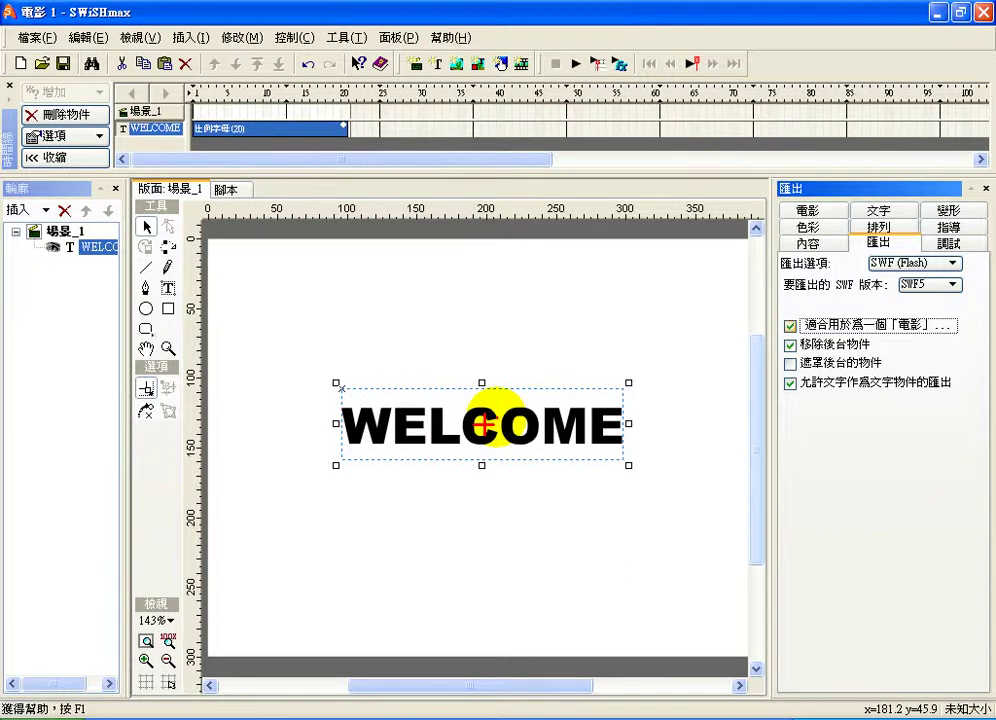
{"action": "left_click", "coordinate": [488, 421]}
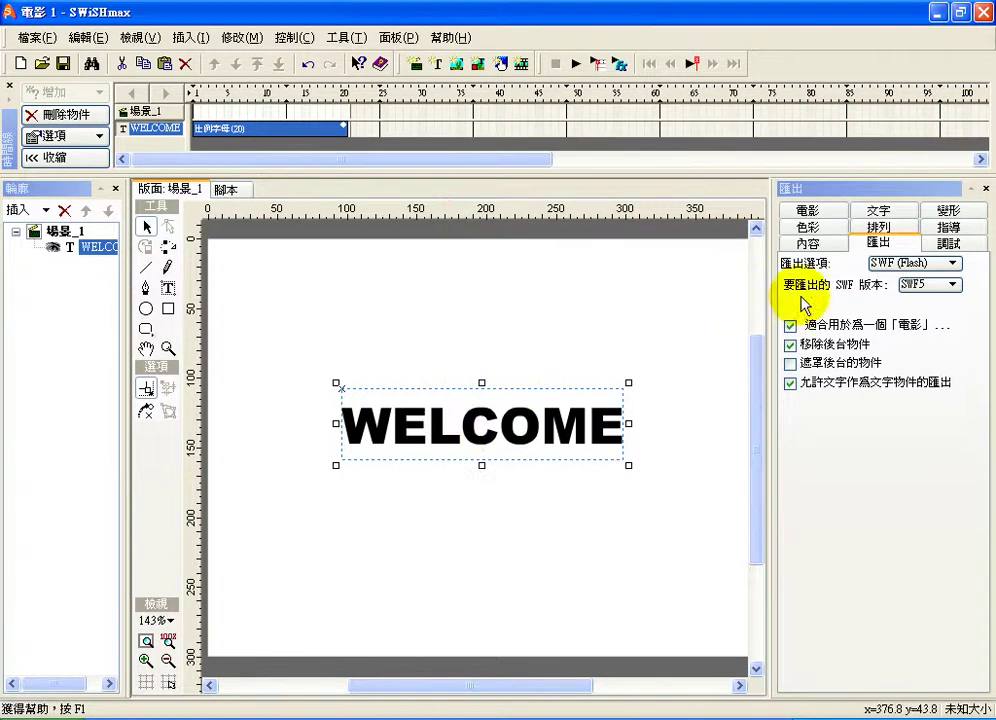
Export the movie as an SWF file named WELCOME in the Flash上課資料 folder.
{"action": "left_click", "coordinate": [49, 38]}
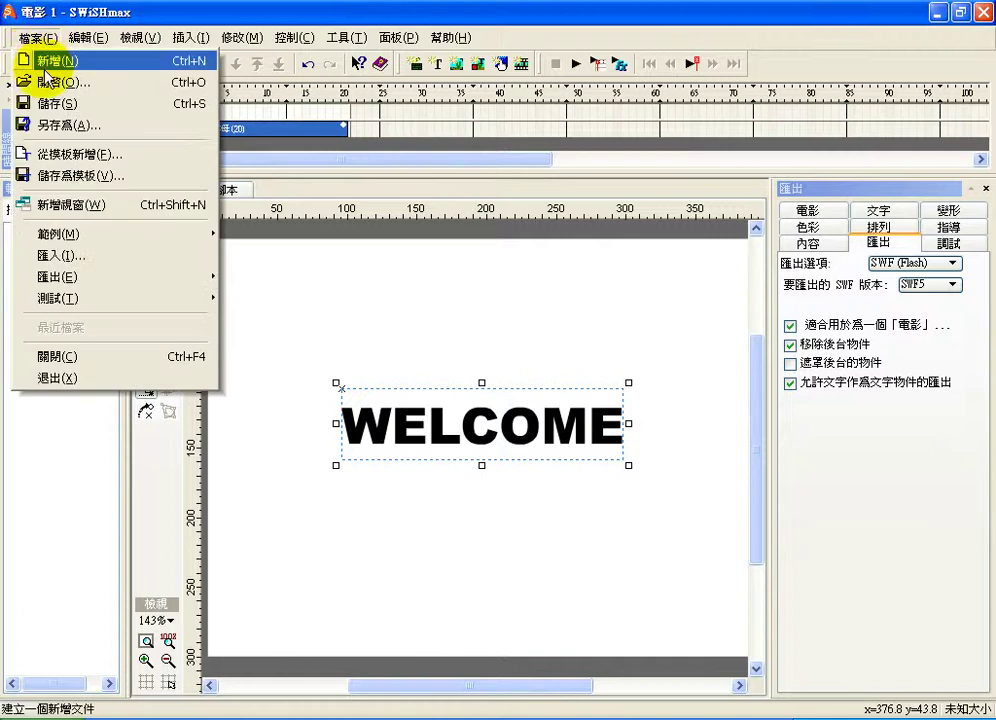
{"action": "mouse_move", "coordinate": [126, 287]}
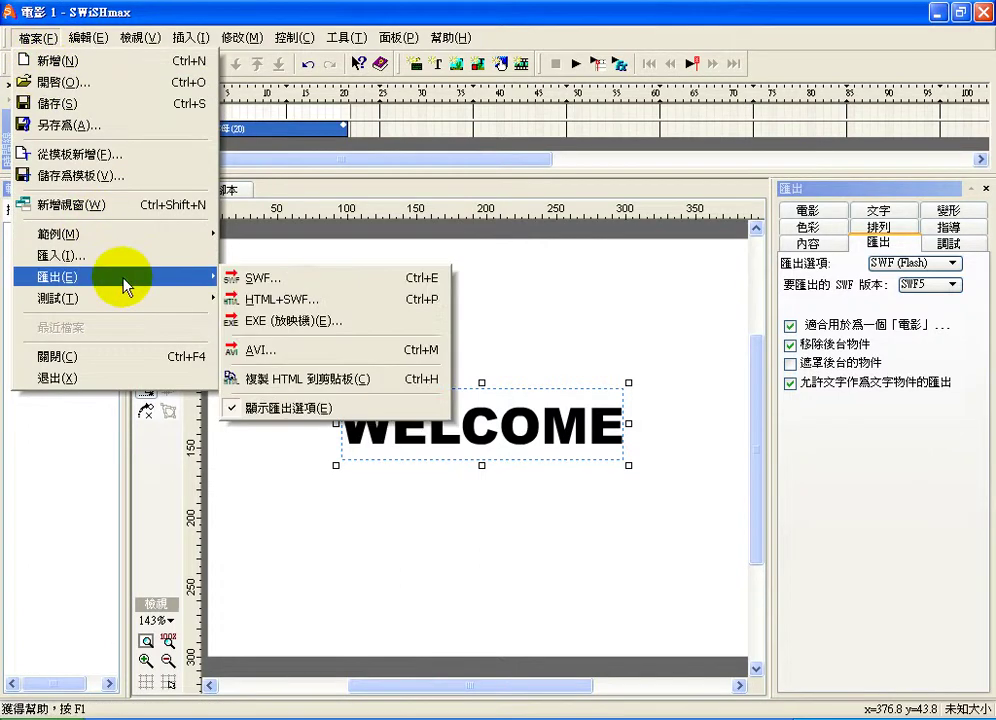
{"action": "left_click", "coordinate": [259, 276]}
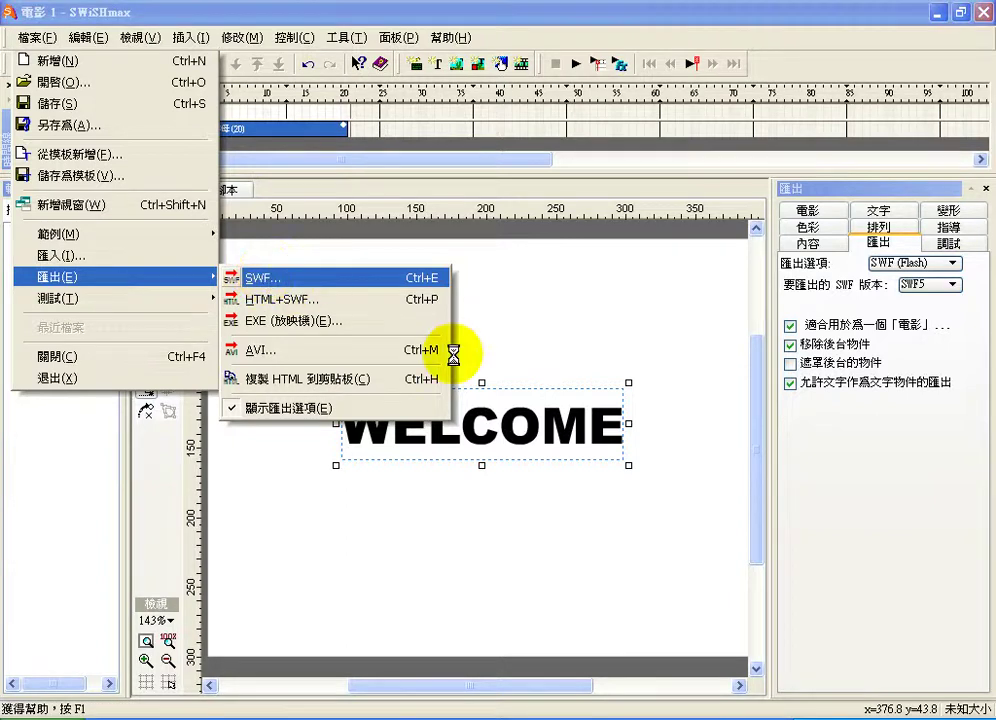
{"action": "left_click", "coordinate": [561, 281]}
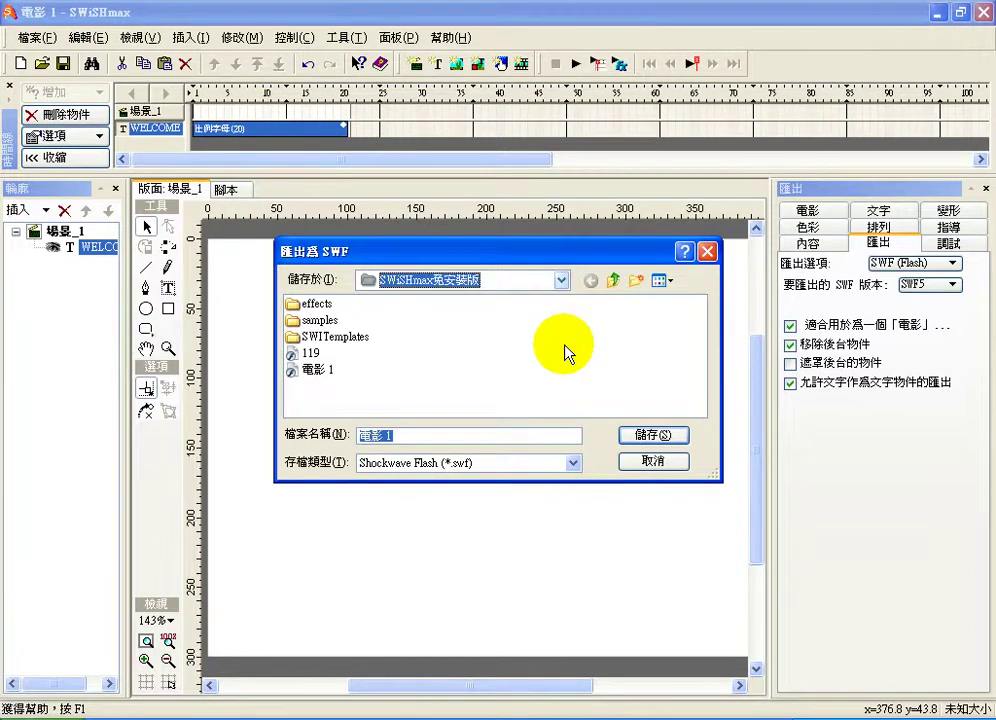
{"action": "key", "text": "F4"}
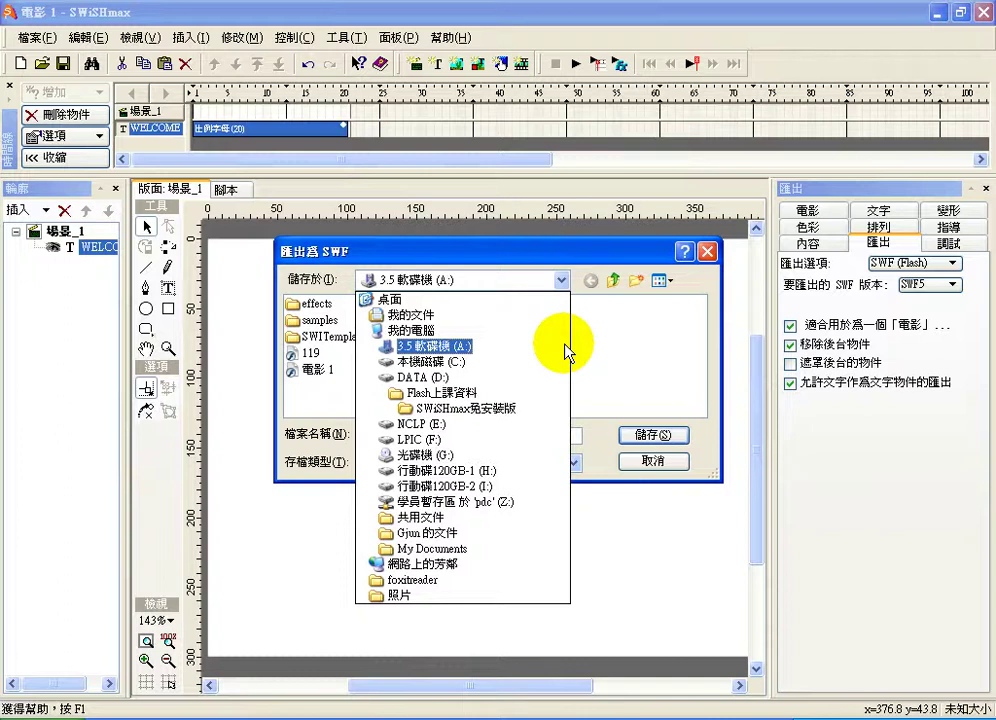
{"action": "left_click", "coordinate": [550, 393]}
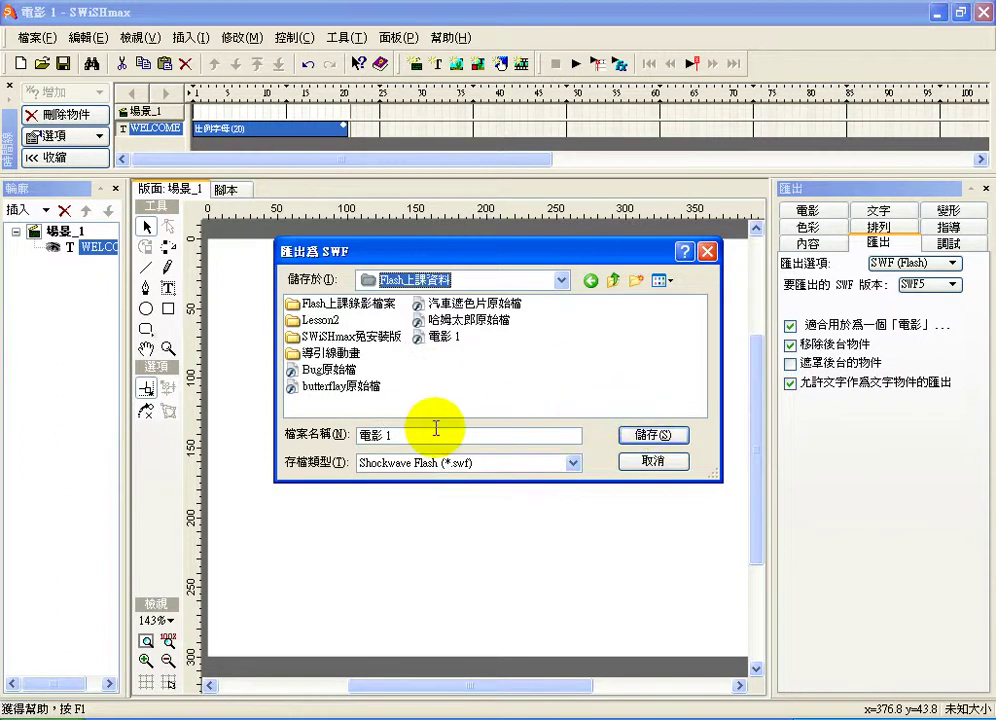
{"action": "left_click_drag", "start_coordinate": [438, 436], "coordinate": [298, 443]}
{"action": "type", "text": "W"}
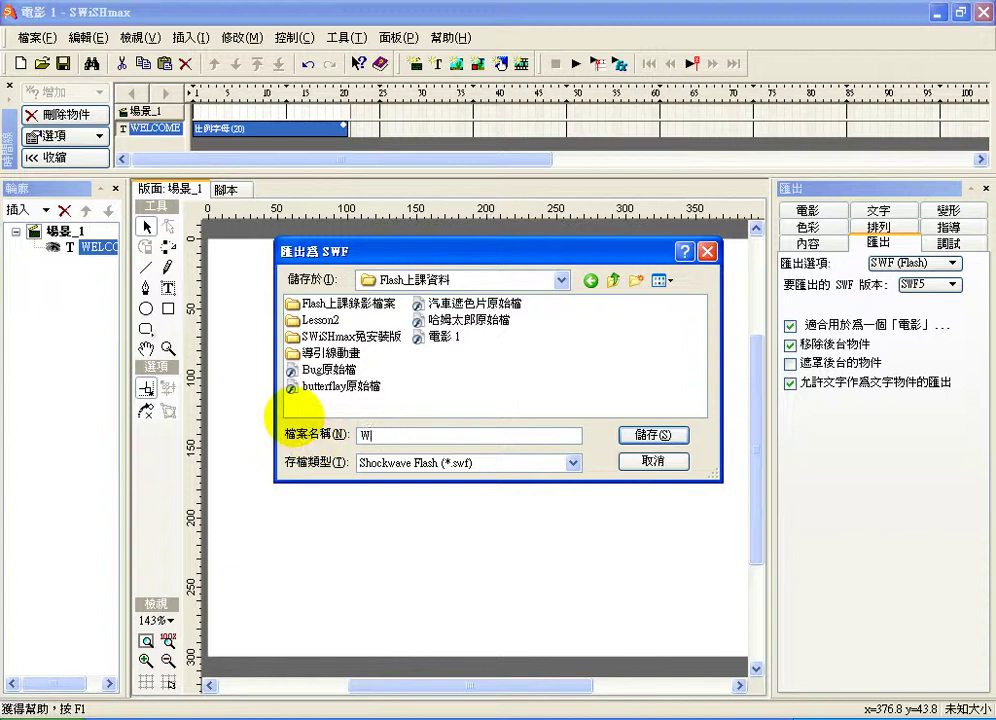
{"action": "type", "text": "ELCOME"}
{"action": "key", "text": "Return"}
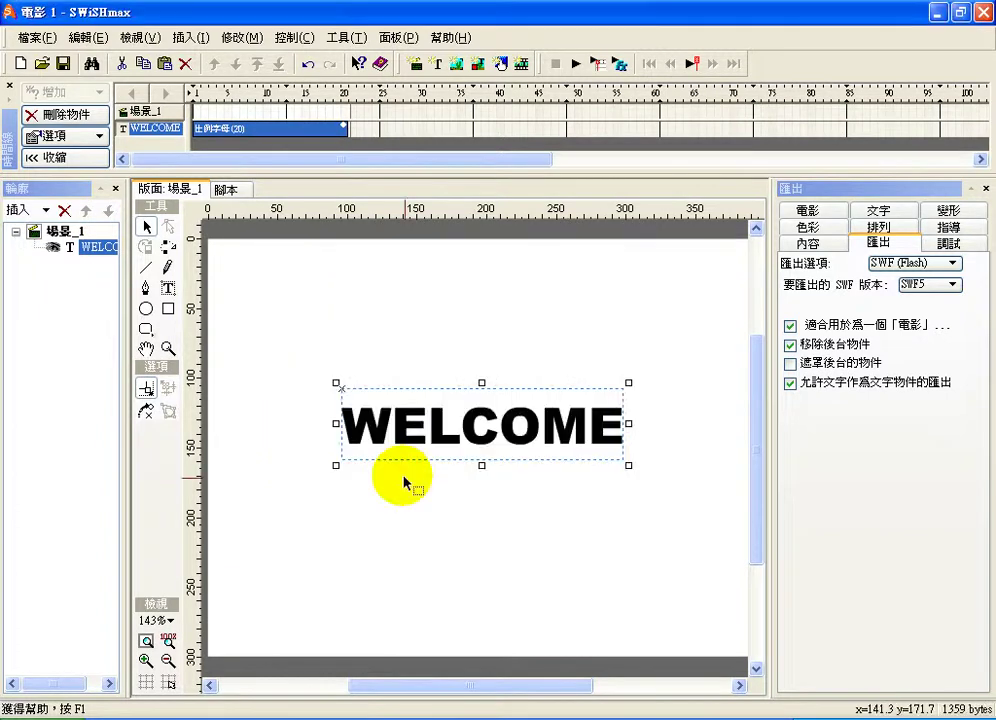
Disable the export option 適合用於爲一個「電影」 and export the movie as a second SWF named WELCOME-1 in the same folder.
{"action": "left_click", "coordinate": [790, 326]}
{"action": "left_click", "coordinate": [33, 38]}
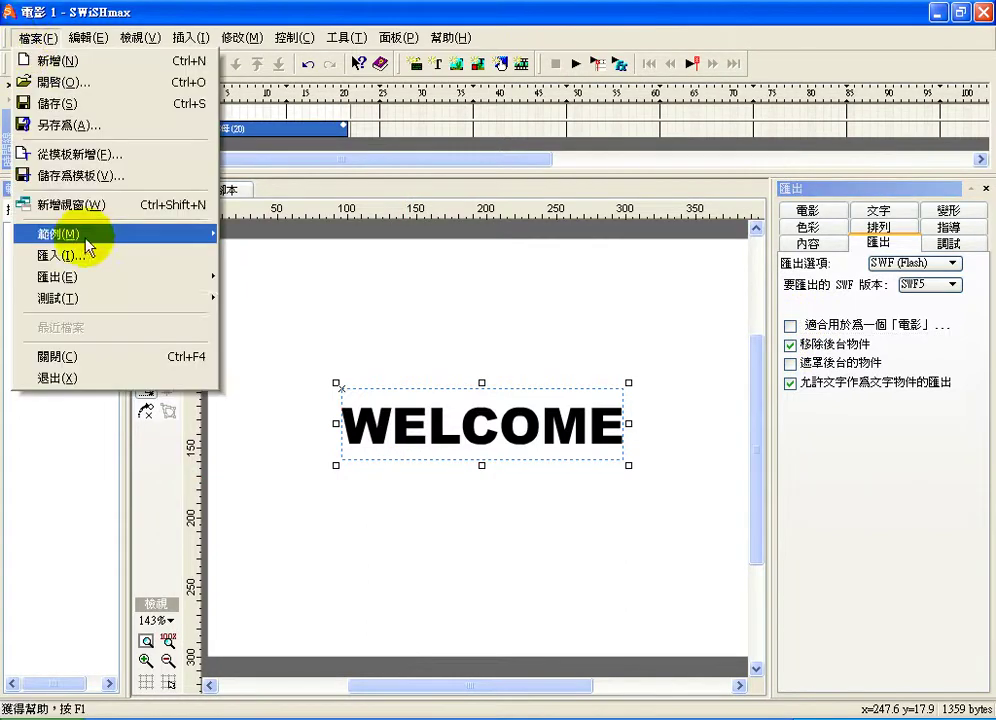
{"action": "mouse_move", "coordinate": [105, 280]}
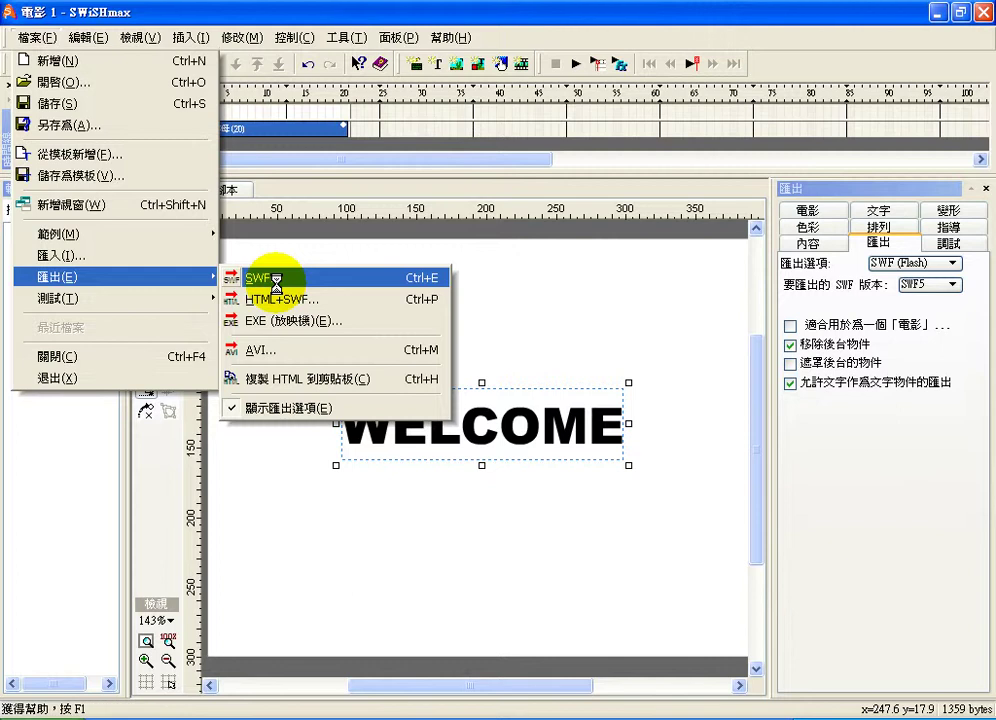
{"action": "key", "text": "Return"}
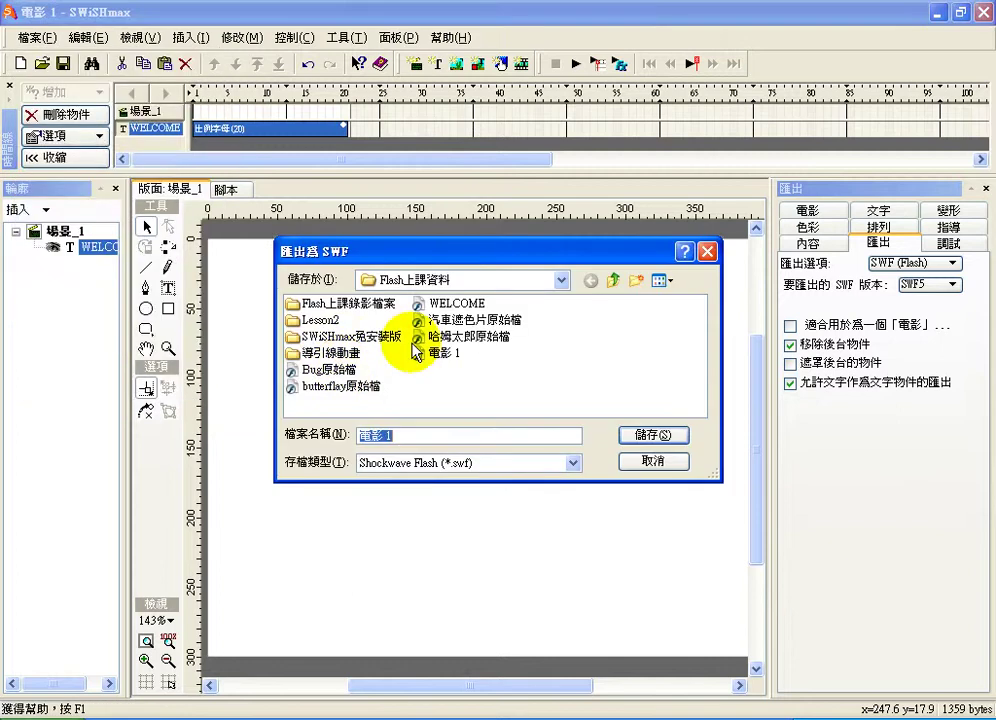
{"action": "left_click", "coordinate": [440, 302]}
{"action": "left_click", "coordinate": [432, 432]}
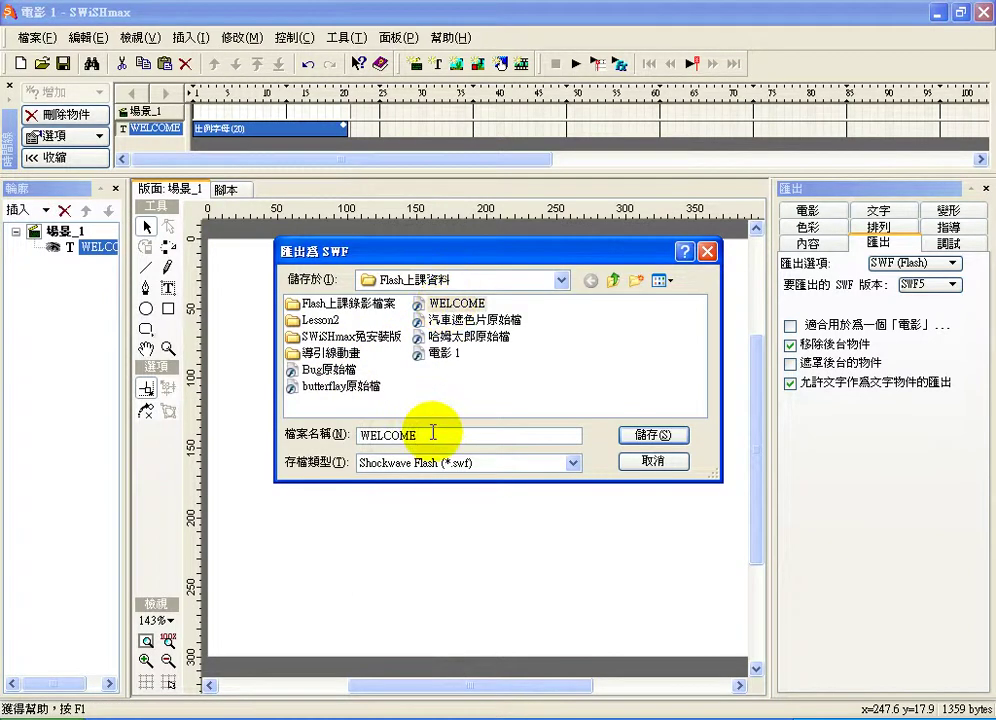
{"action": "type", "text": "-1"}
{"action": "key", "text": "Return"}
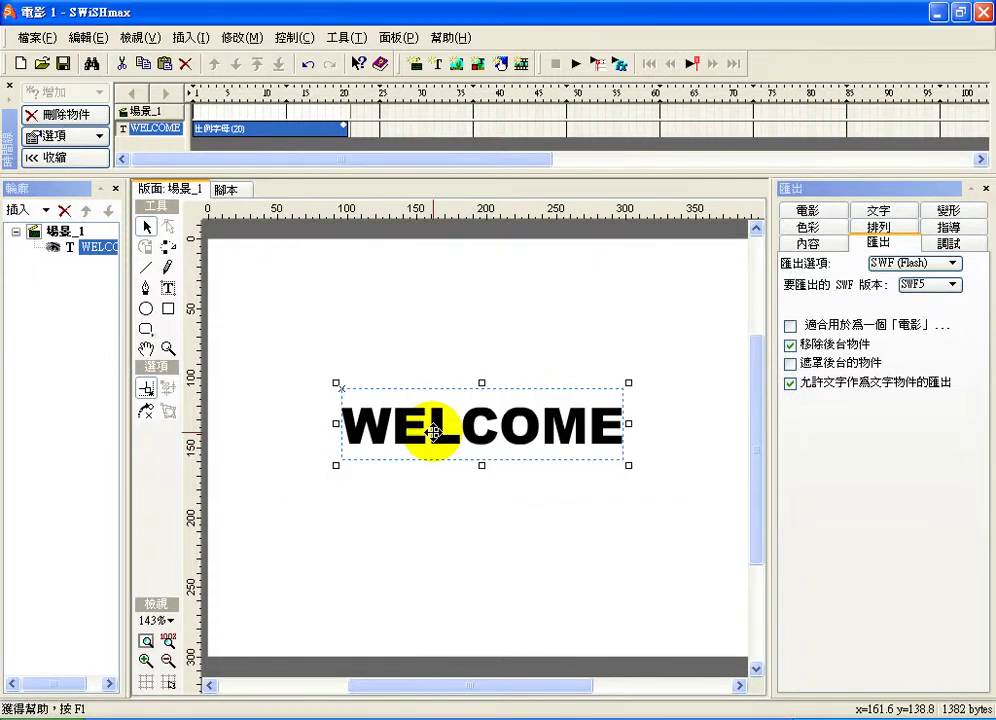
Switch to the D:\Flash上課資料 folder and play WELCOME and WELCOME-1 in Flash Player to compare them, closing the player after each.
{"action": "key", "text": "alt+Tab"}
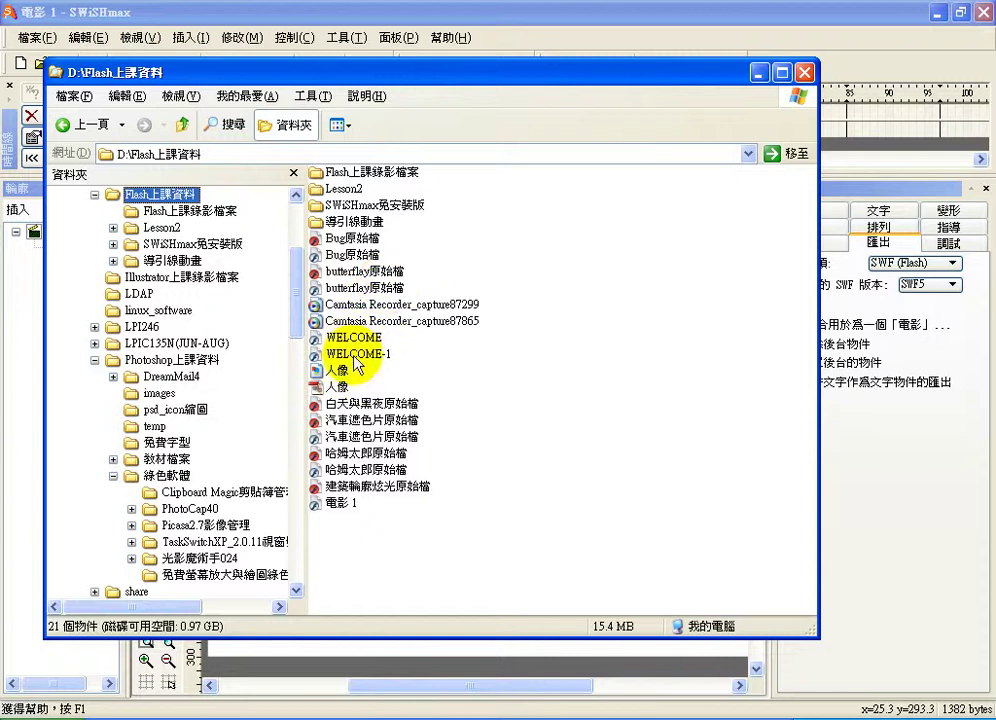
{"action": "left_click", "coordinate": [354, 340]}
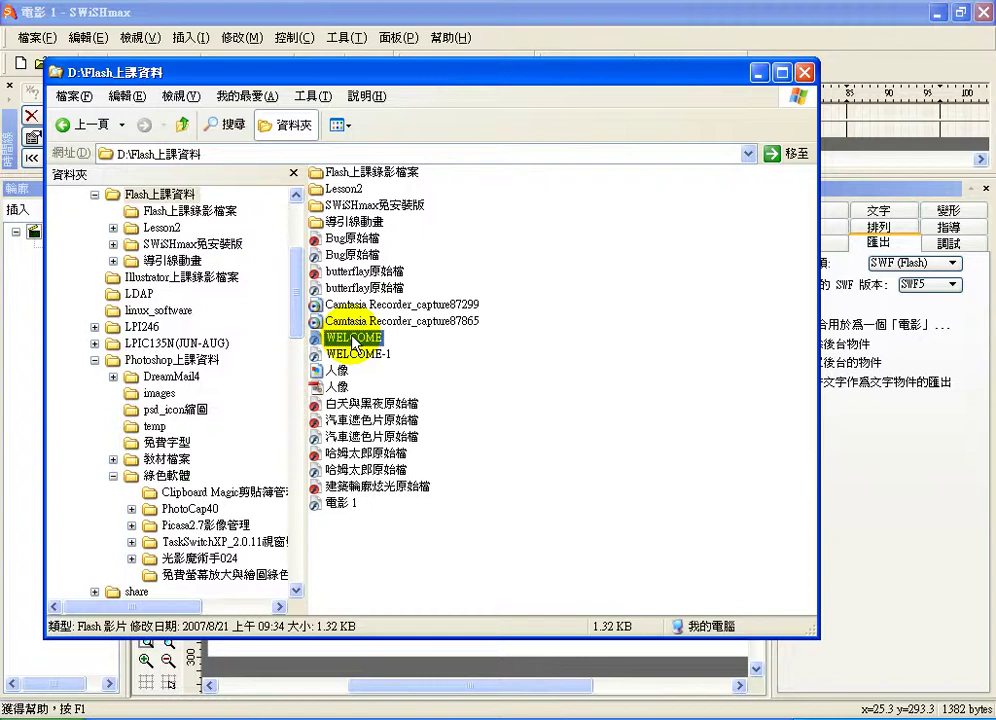
{"action": "double_click", "coordinate": [354, 340]}
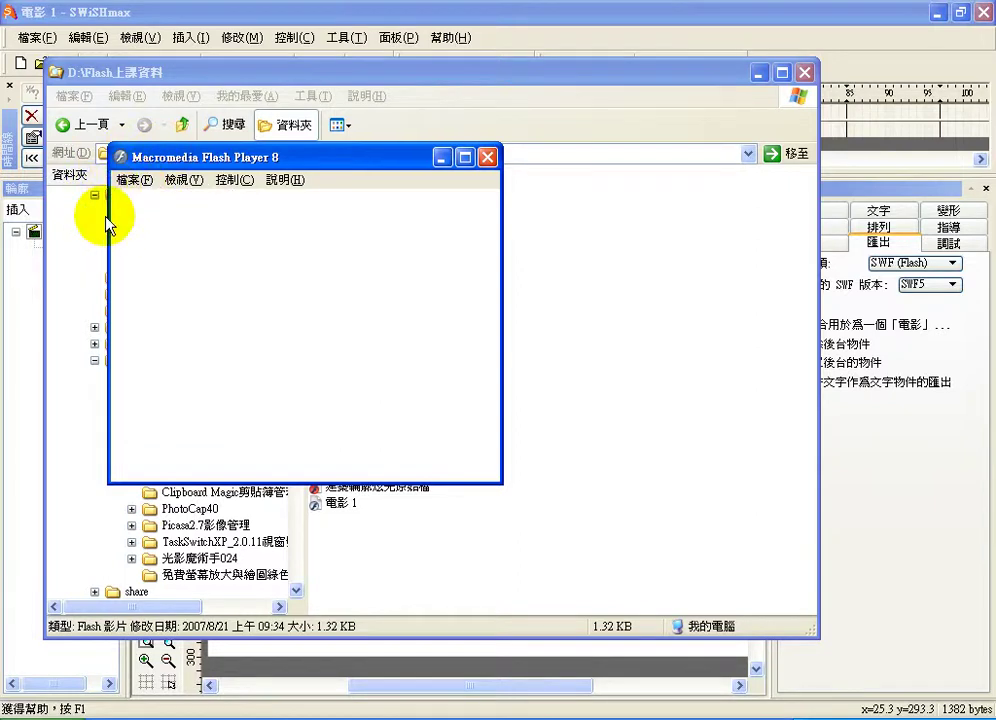
{"action": "left_click", "coordinate": [489, 160]}
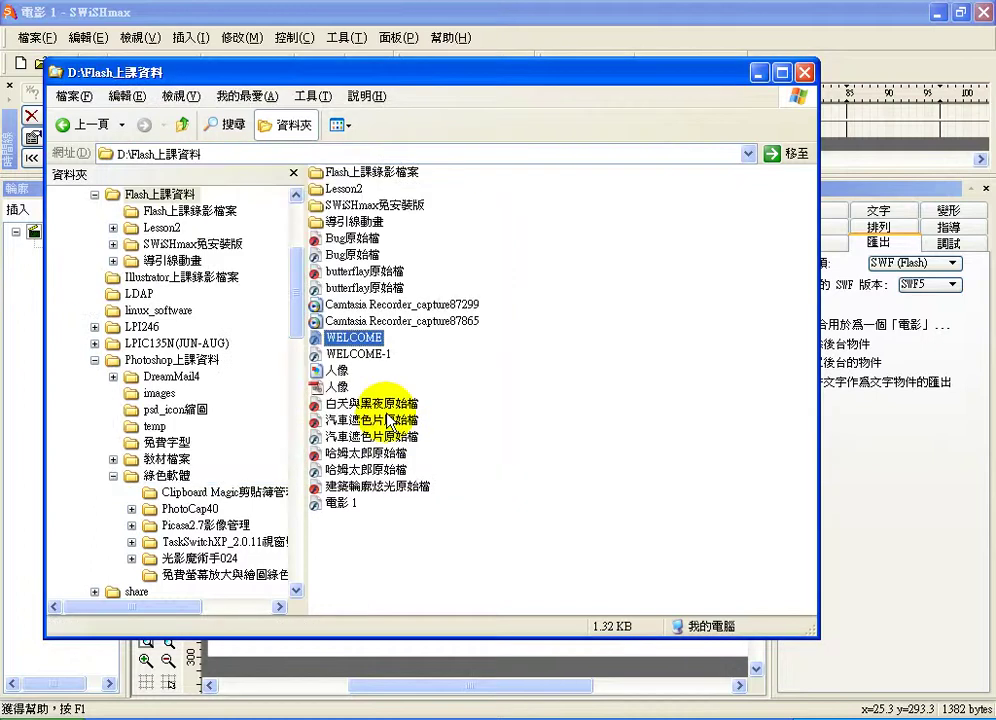
{"action": "left_click", "coordinate": [350, 356]}
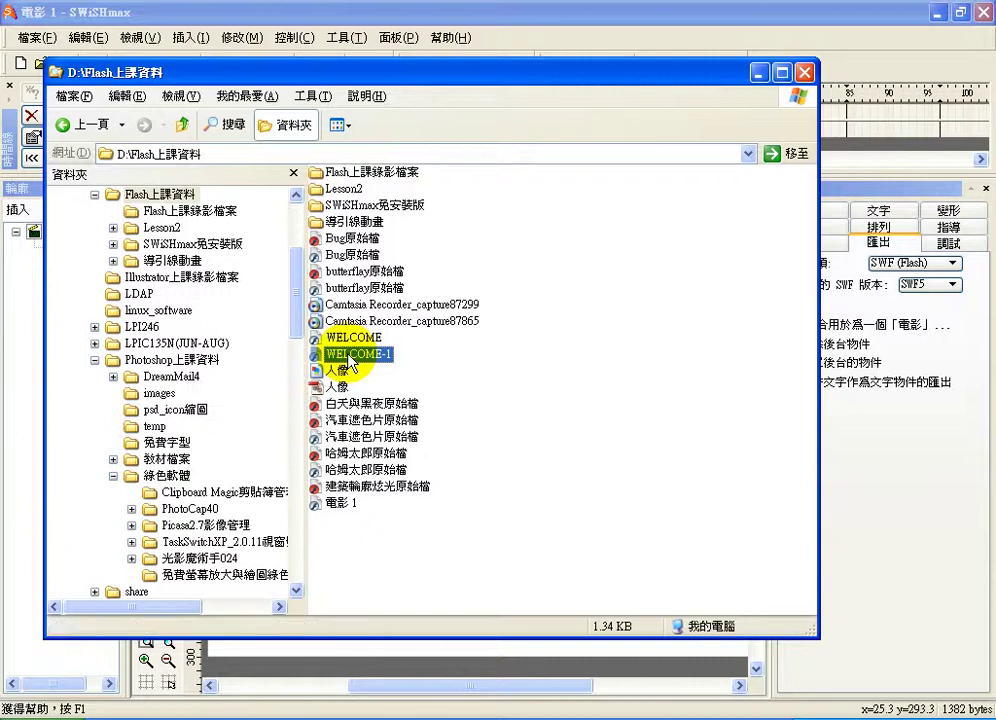
{"action": "double_click", "coordinate": [349, 356]}
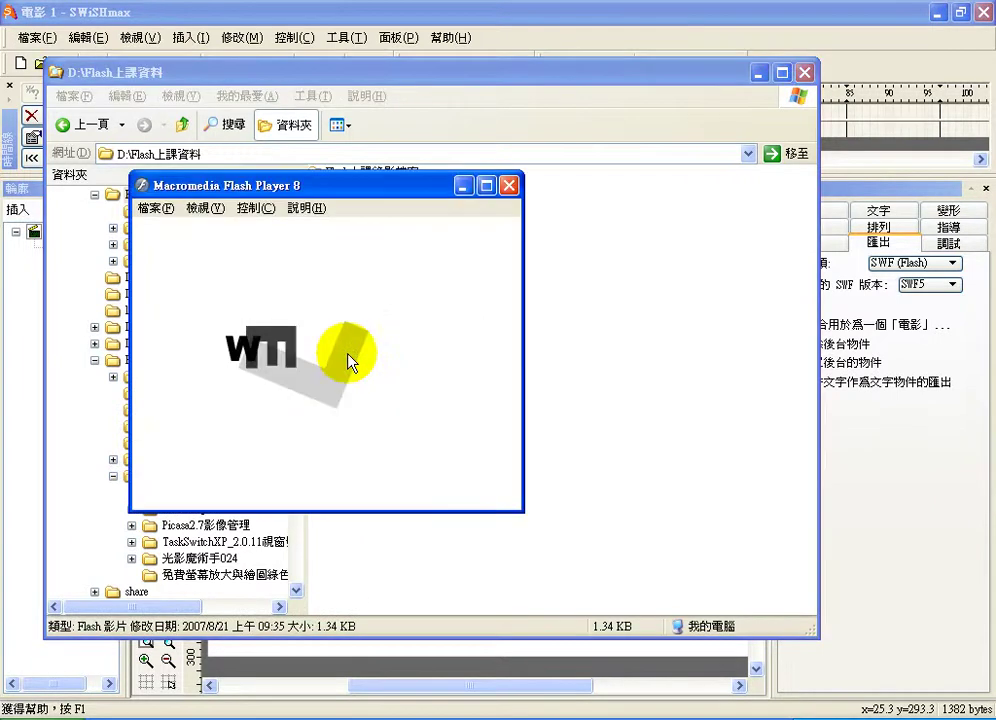
{"action": "left_click", "coordinate": [509, 186]}
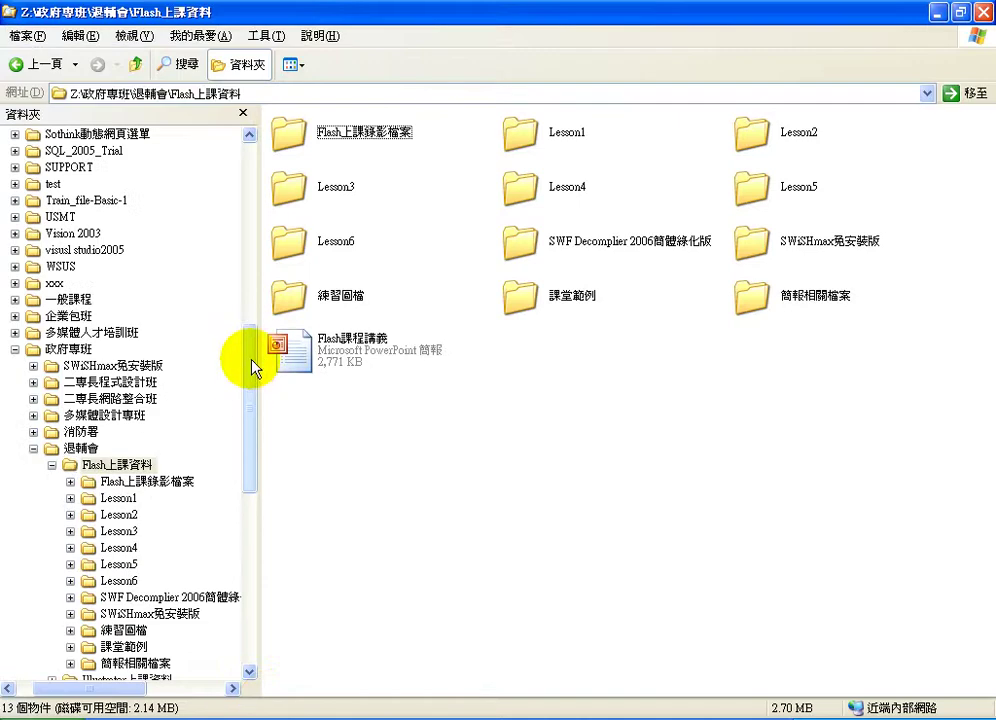
Copy the Flash document homepage原始檔 from the Lesson4\北海道單車之旅 folder into D:\Flash上課資料.
{"action": "left_click", "coordinate": [530, 203]}
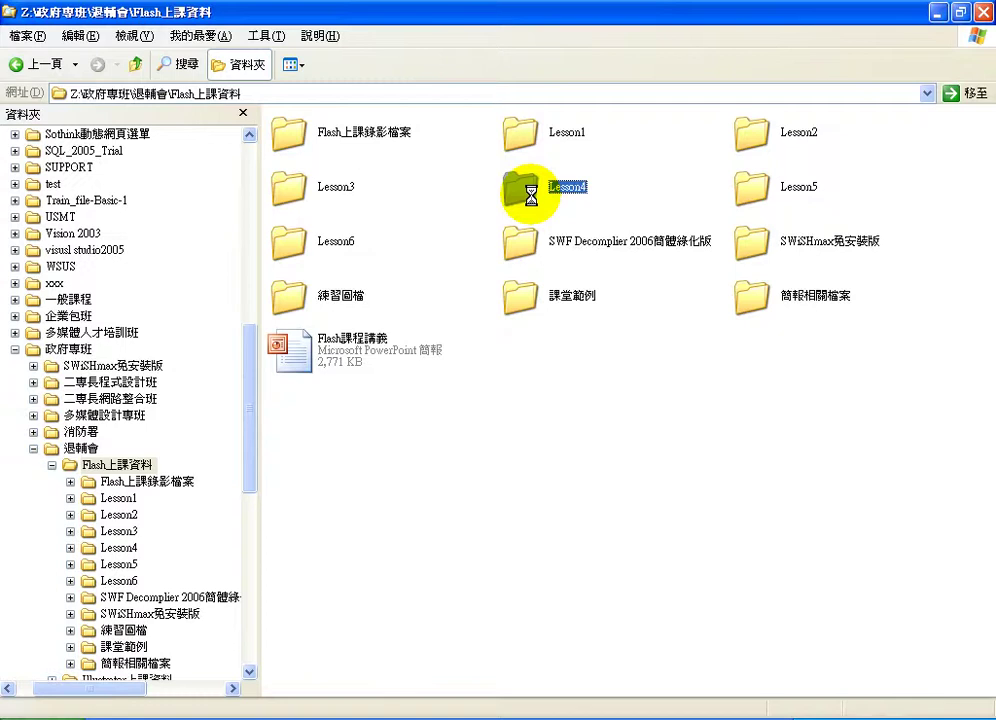
{"action": "double_click", "coordinate": [744, 200]}
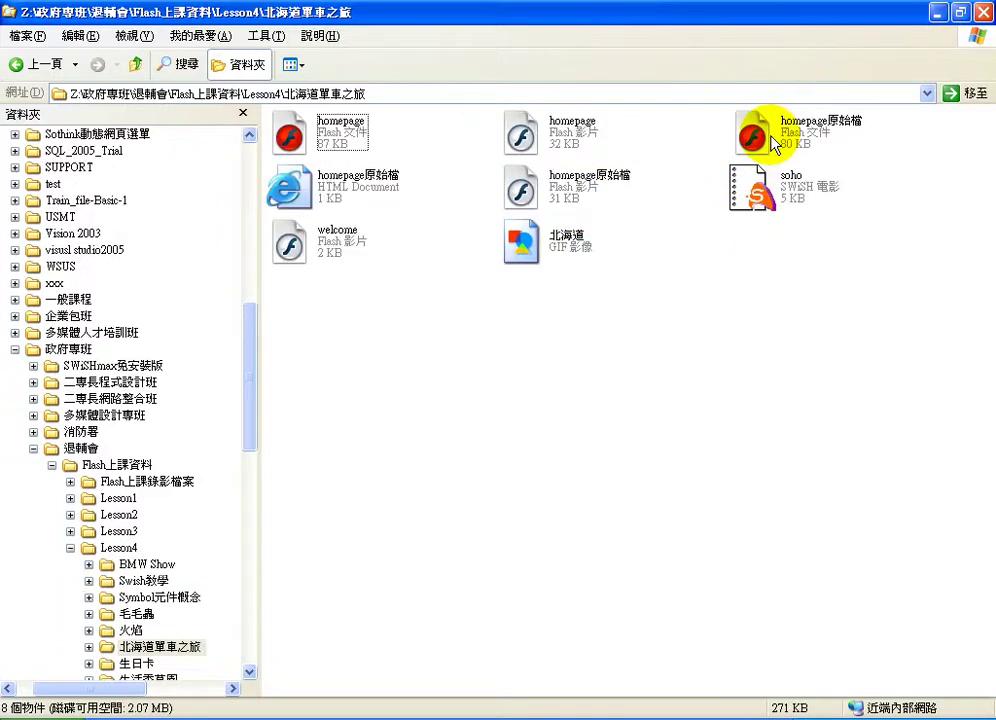
{"action": "left_click", "coordinate": [772, 140]}
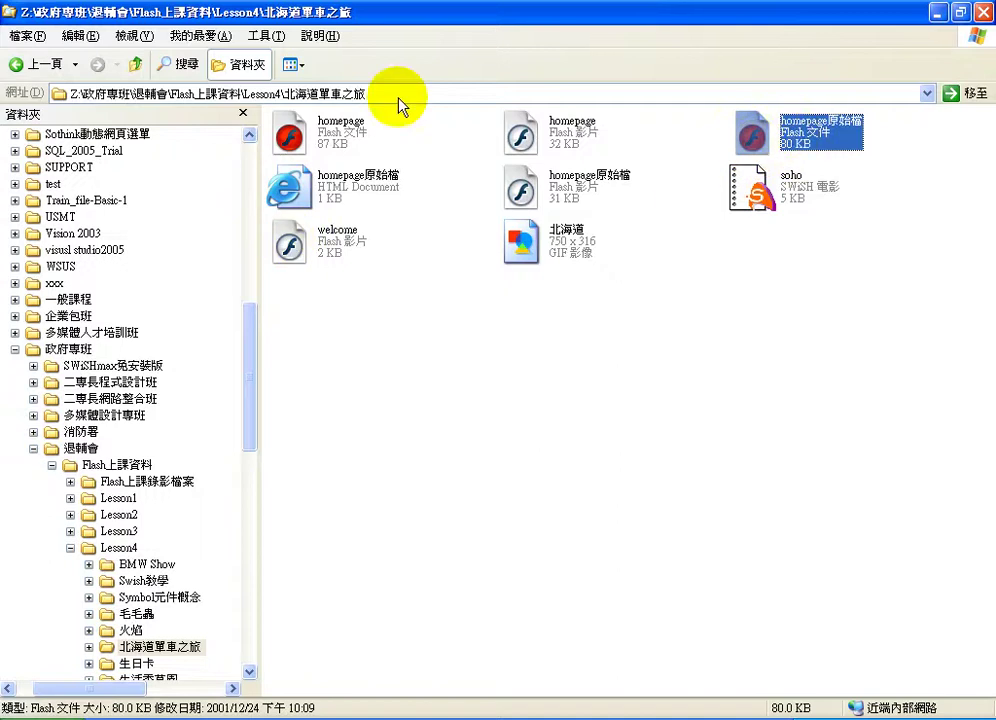
{"action": "left_click", "coordinate": [80, 36]}
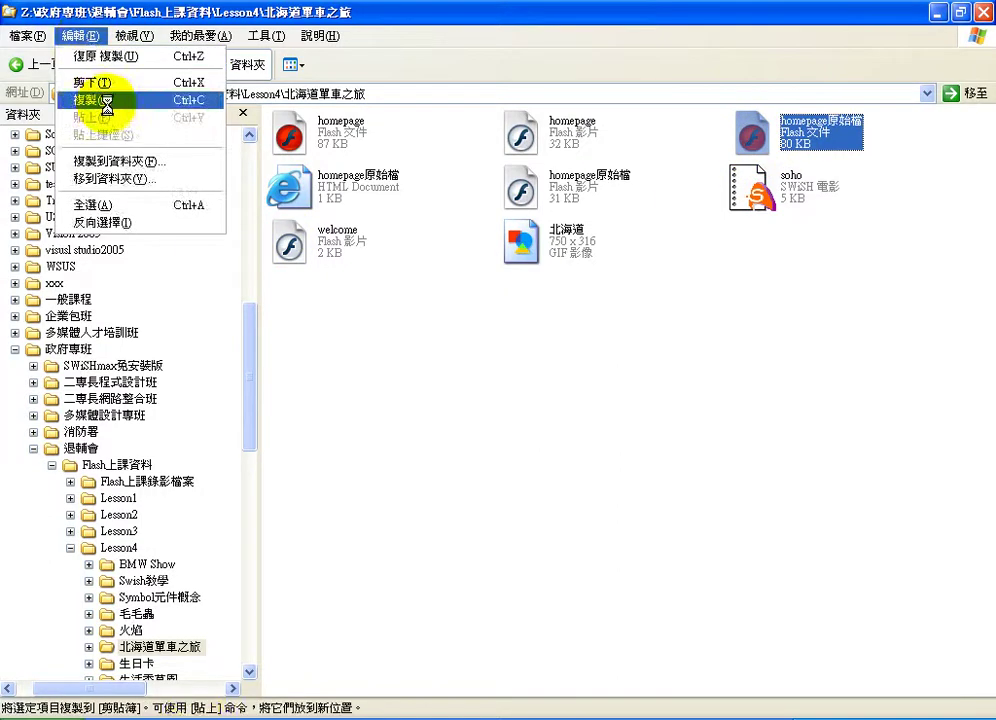
{"action": "left_click", "coordinate": [103, 100]}
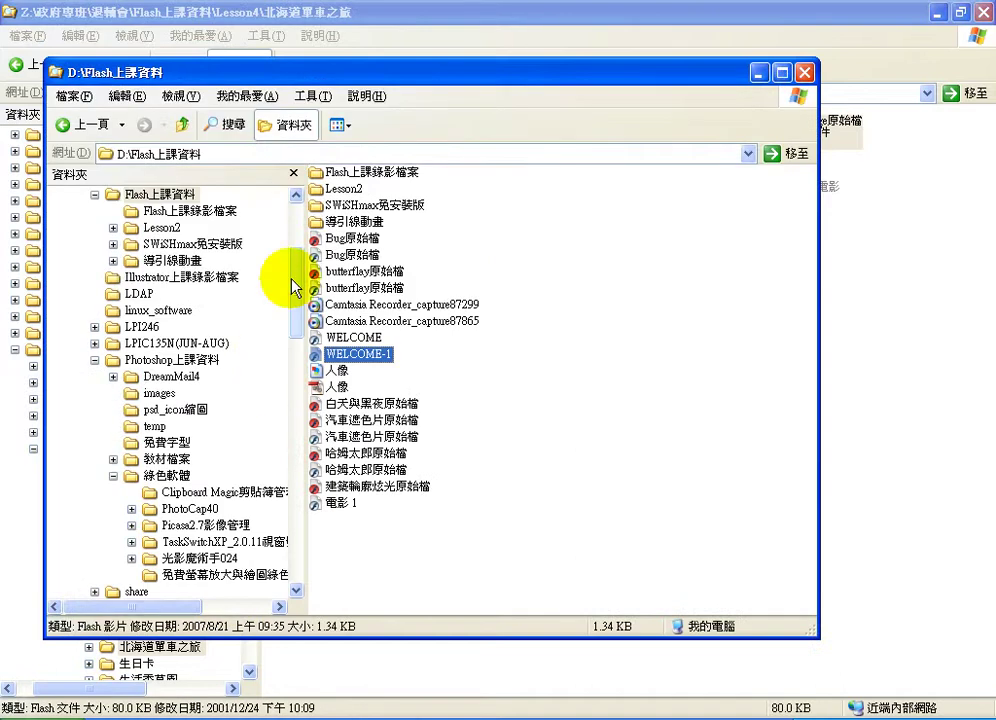
{"action": "right_click", "coordinate": [684, 420]}
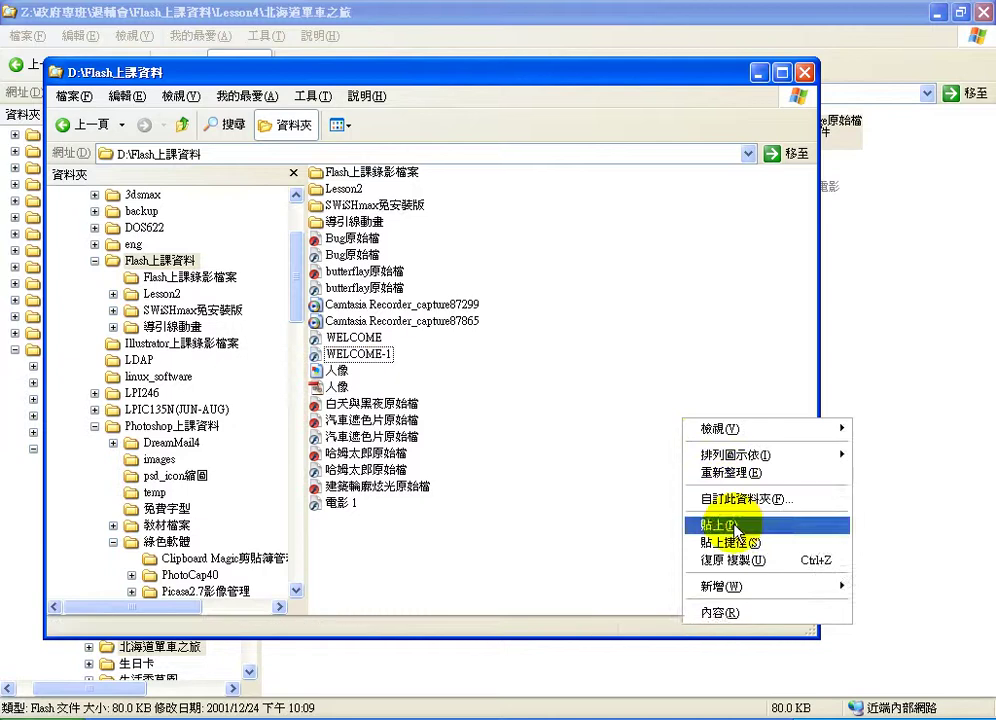